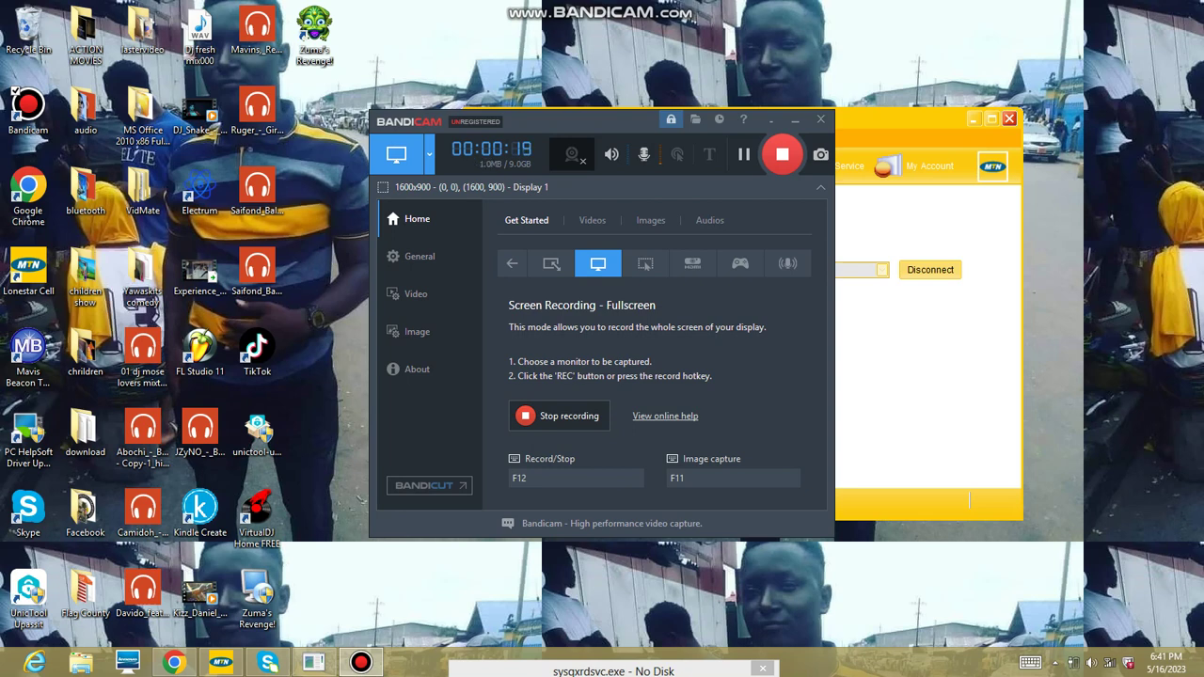
- Switch to Chrome and read back through the earlier messages in the open Facebook chat
mouse_move(188, 671)
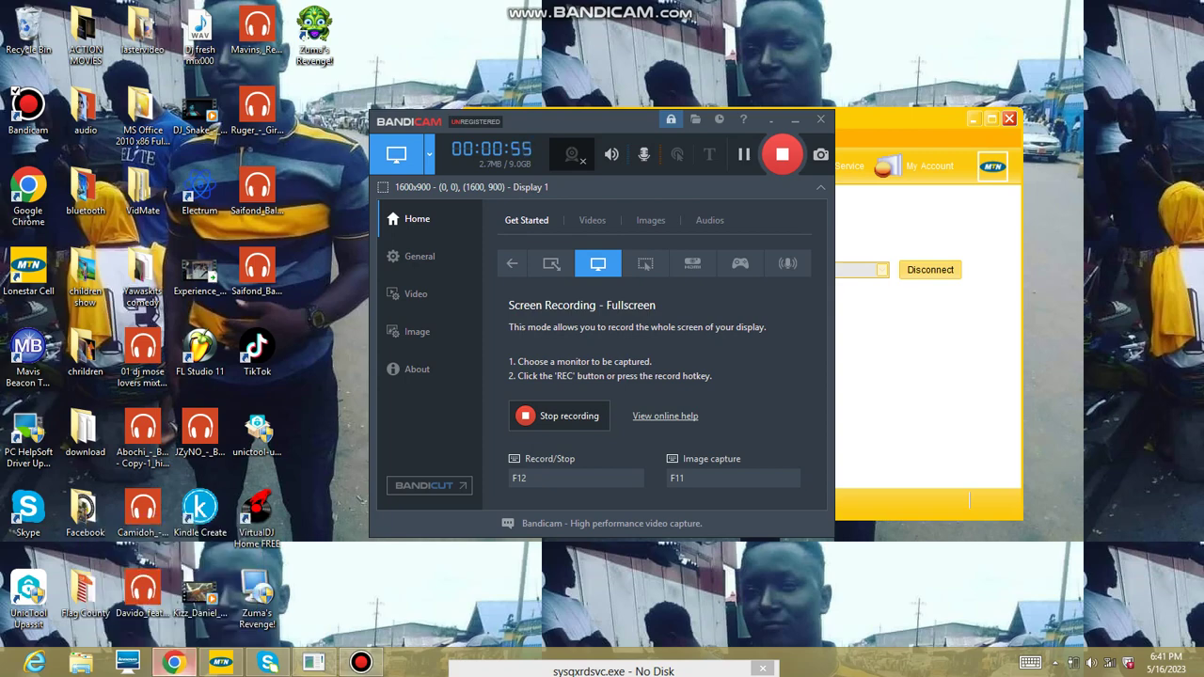
left_click(174, 578)
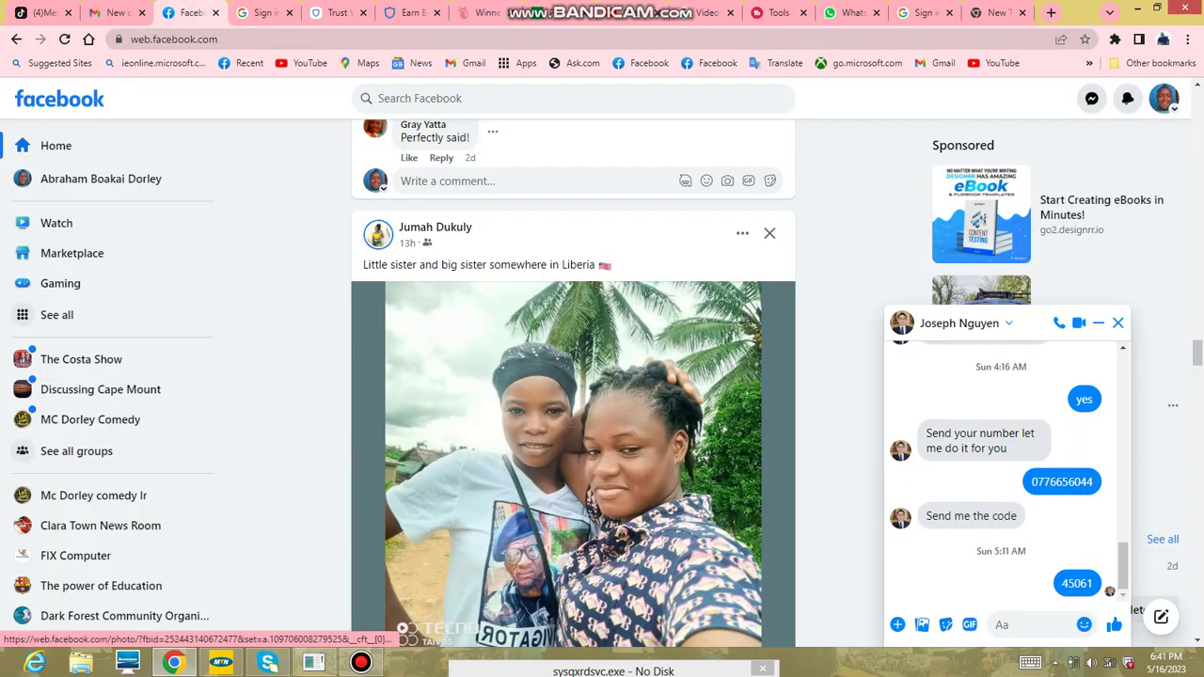
left_click(1001, 625)
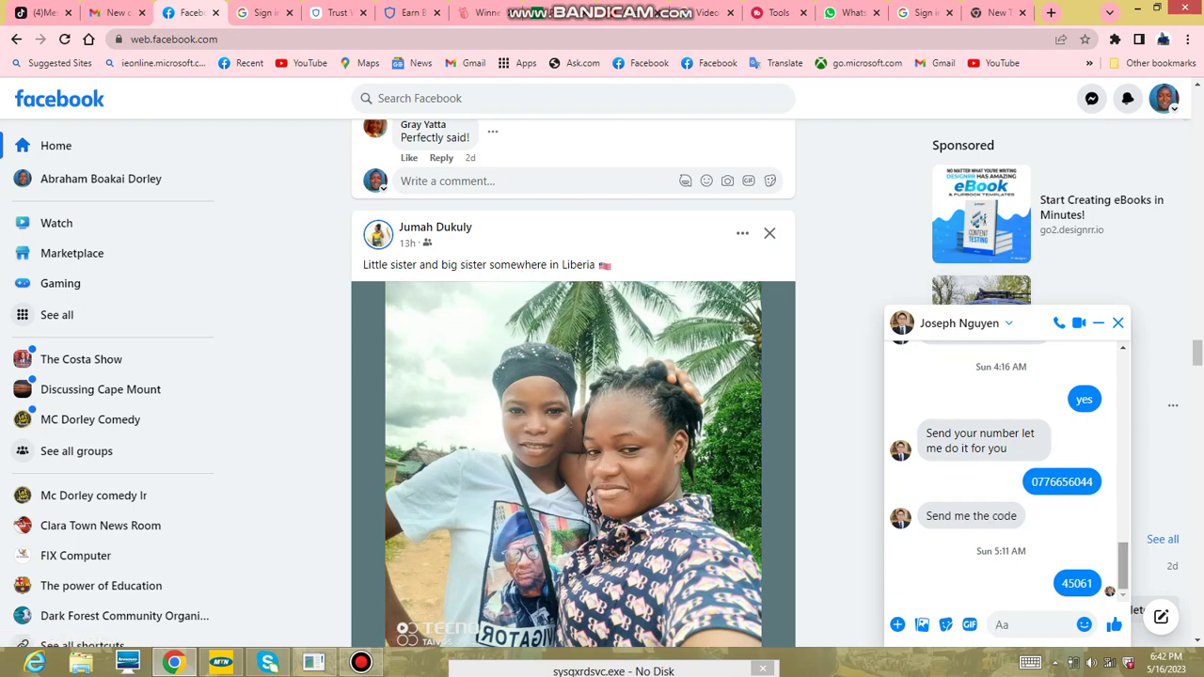
scroll(1120, 555, "up", 2)
scroll(1007, 471, "up", 4)
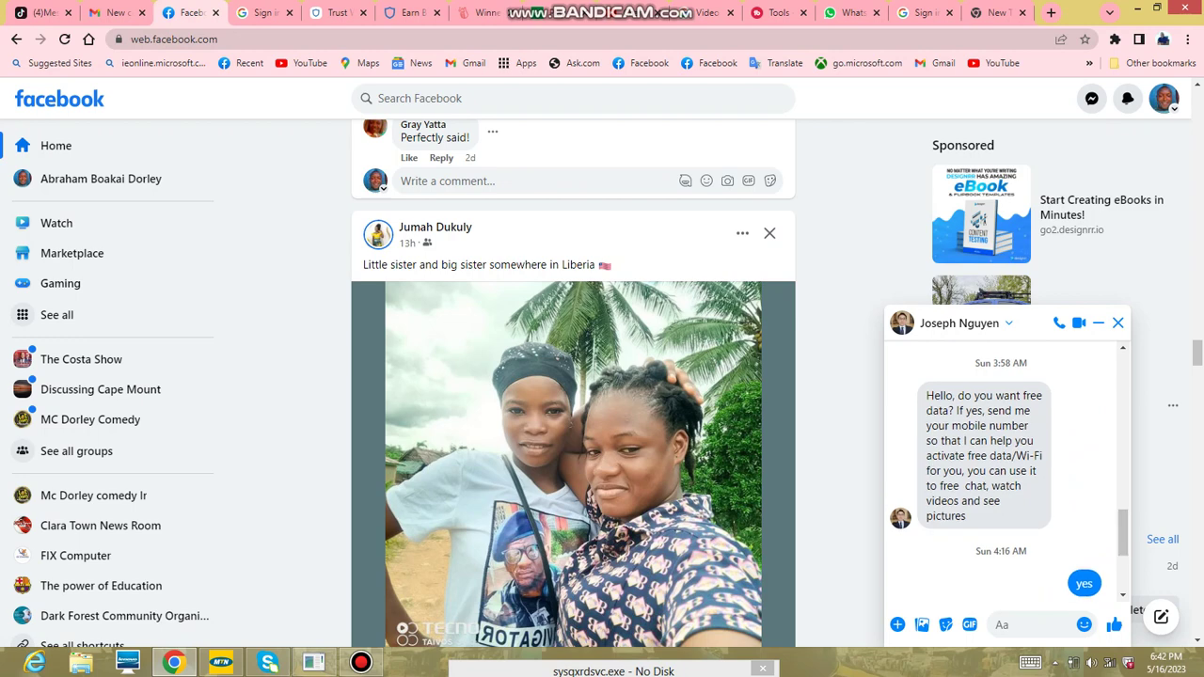
scroll(1006, 471, "down", 4)
scroll(1007, 471, "down", 2)
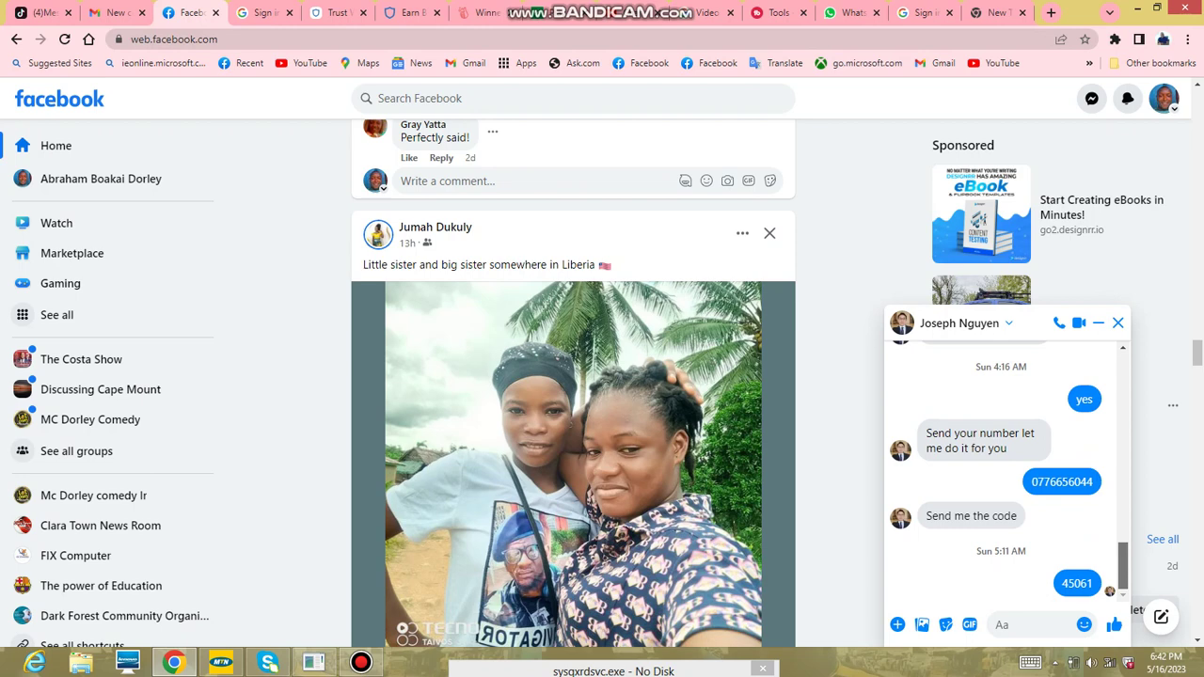
scroll(1006, 471, "up", 10)
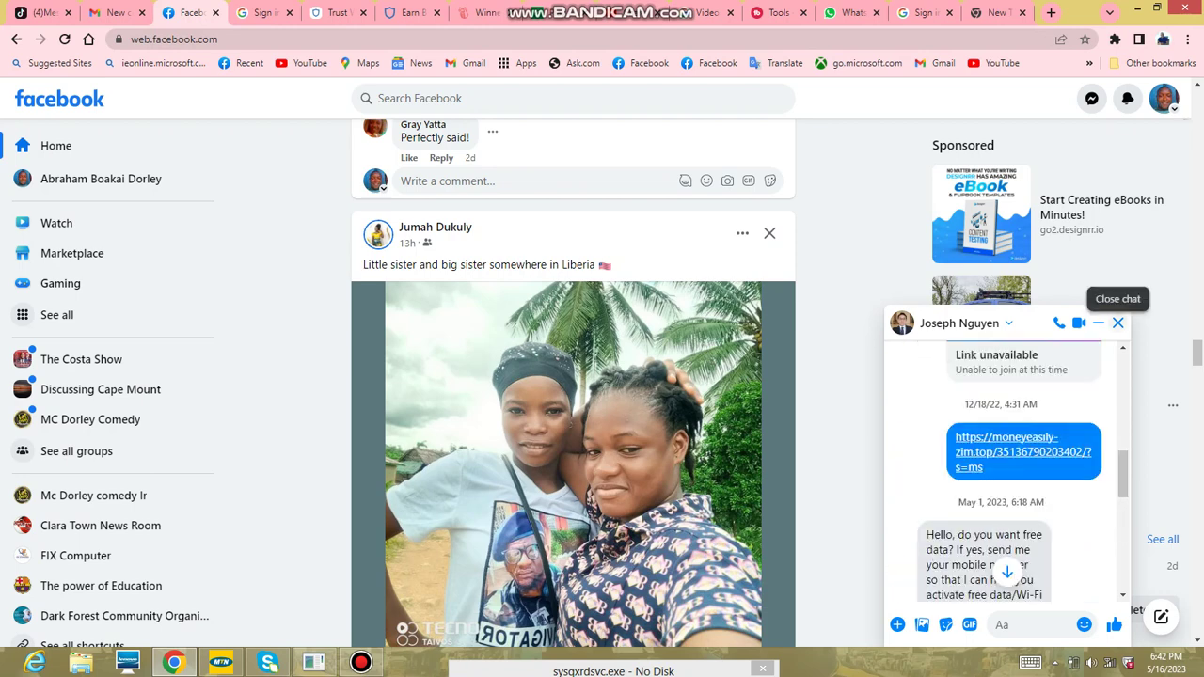
- Close the chat and open the account's own profile page from the feed
left_click(1118, 323)
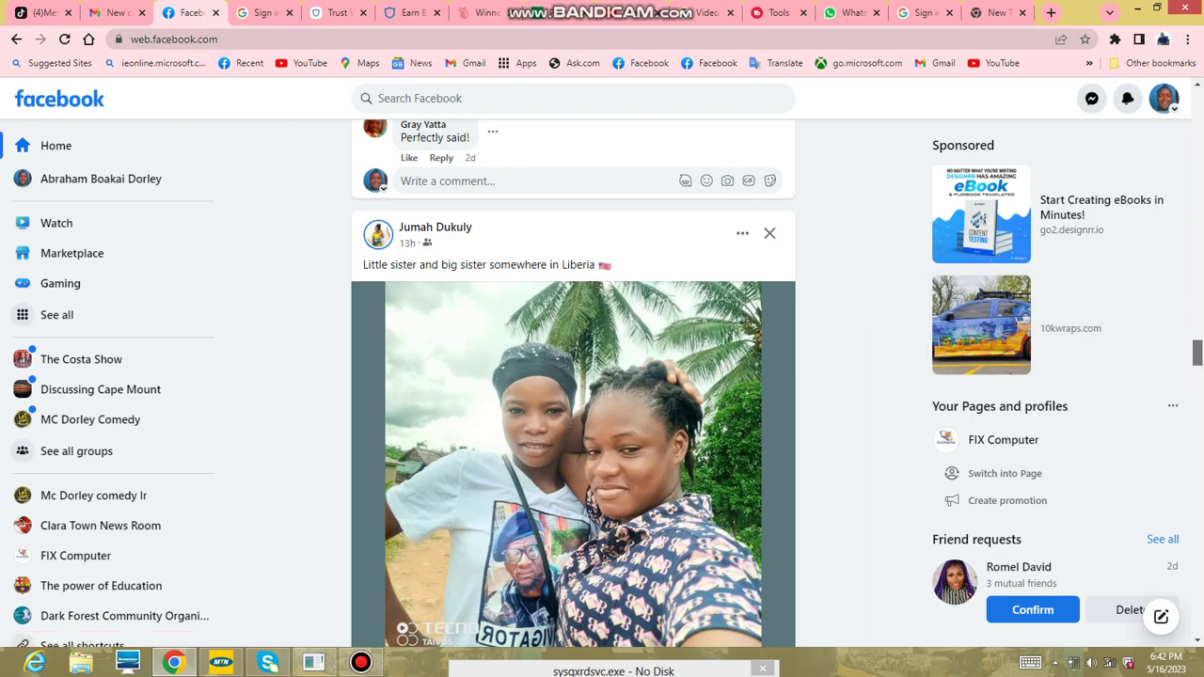
scroll(574, 376, "up", 10)
scroll(574, 376, "up", 5)
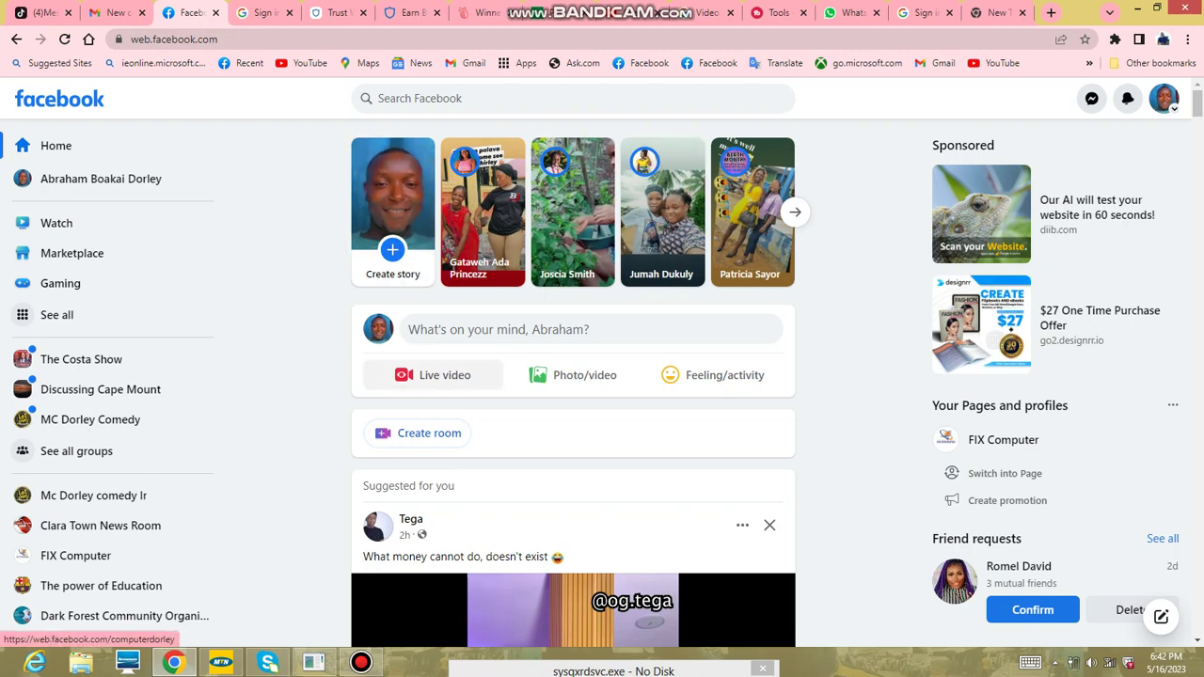
left_click(378, 329)
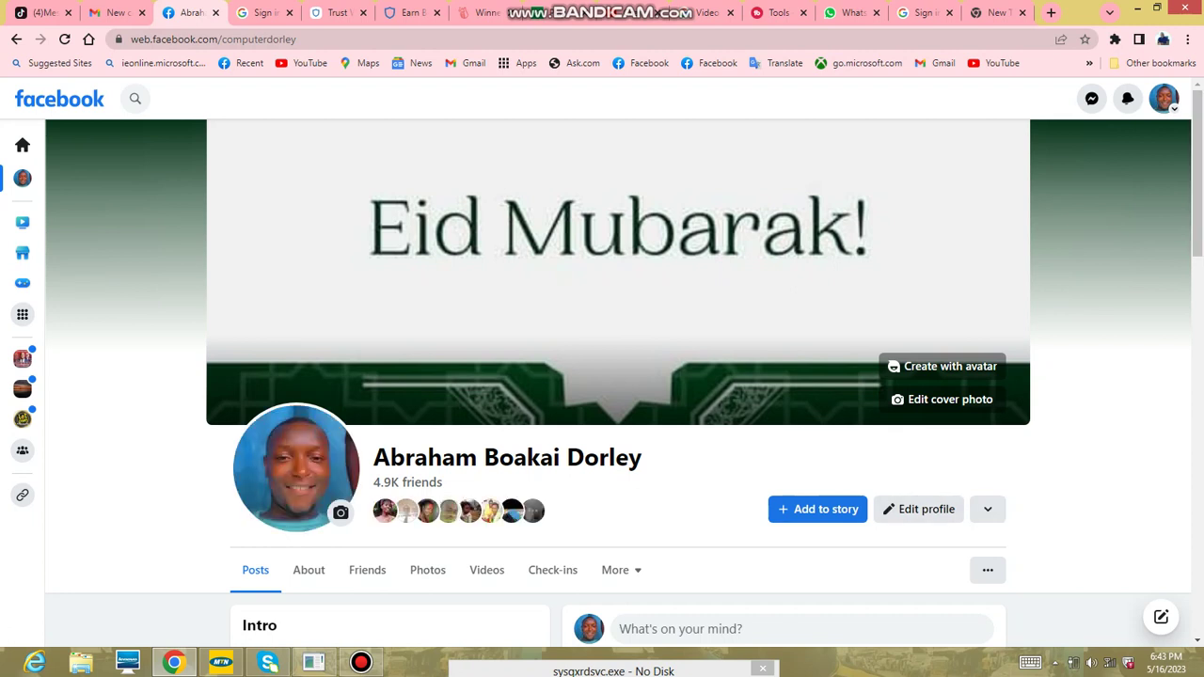
- Switch from the personal account to the Clara Town News Room page profile
left_click(1164, 97)
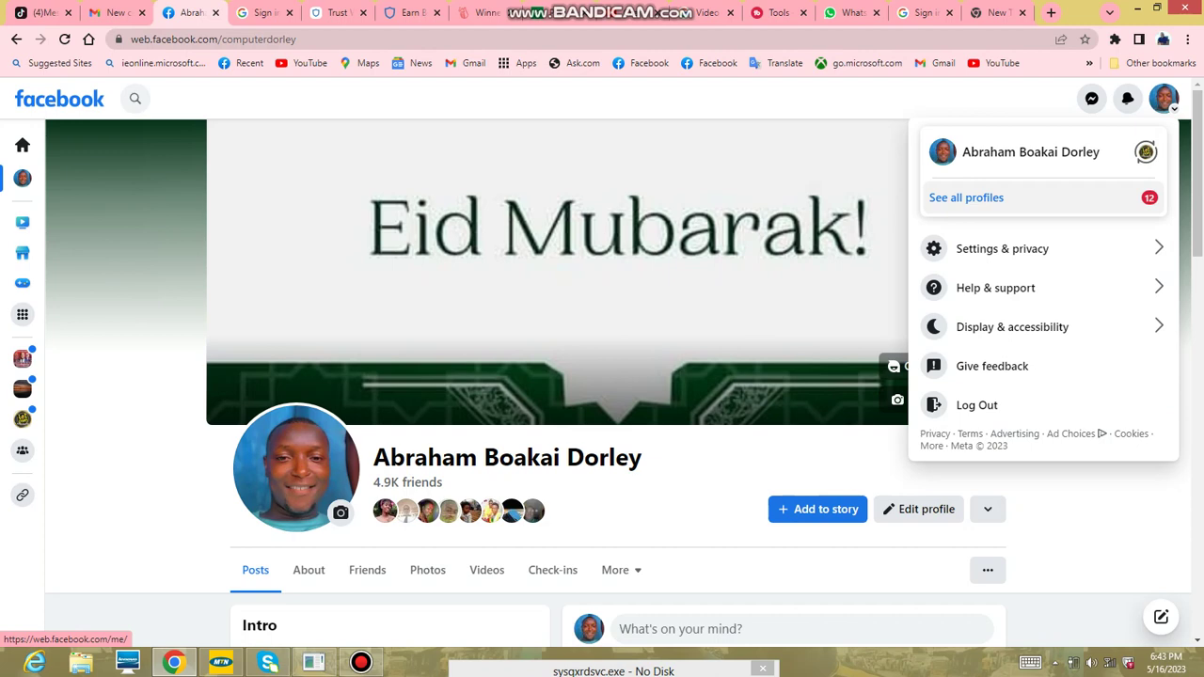
left_click(997, 197)
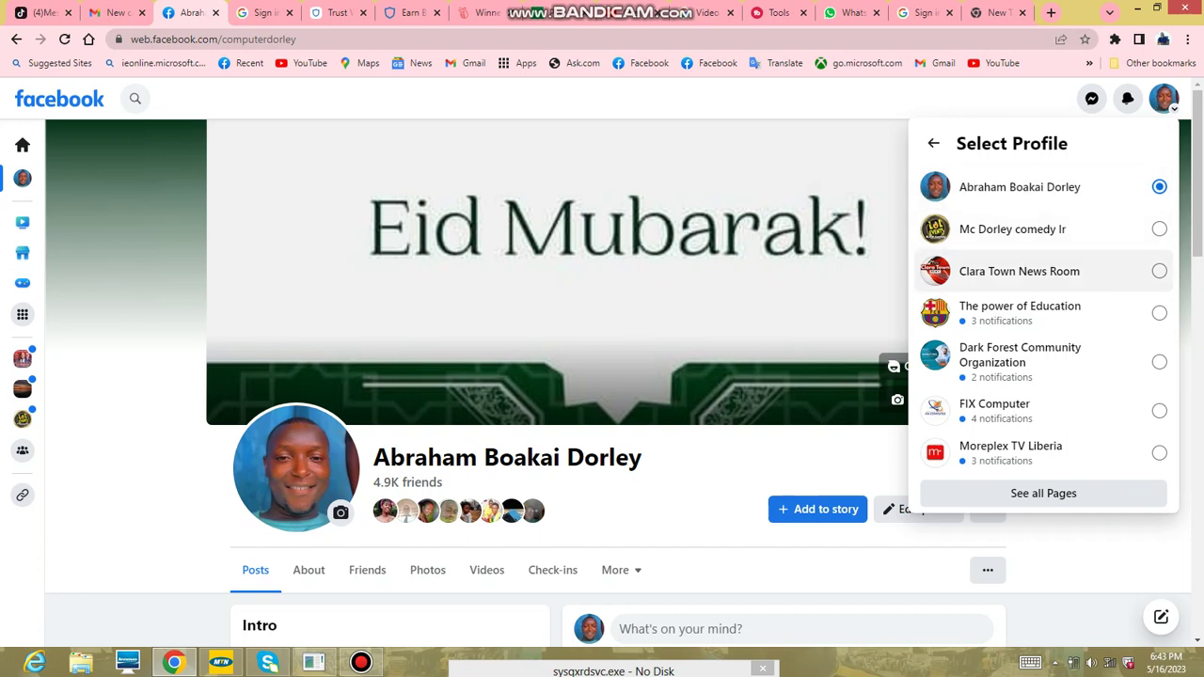
left_click(1018, 271)
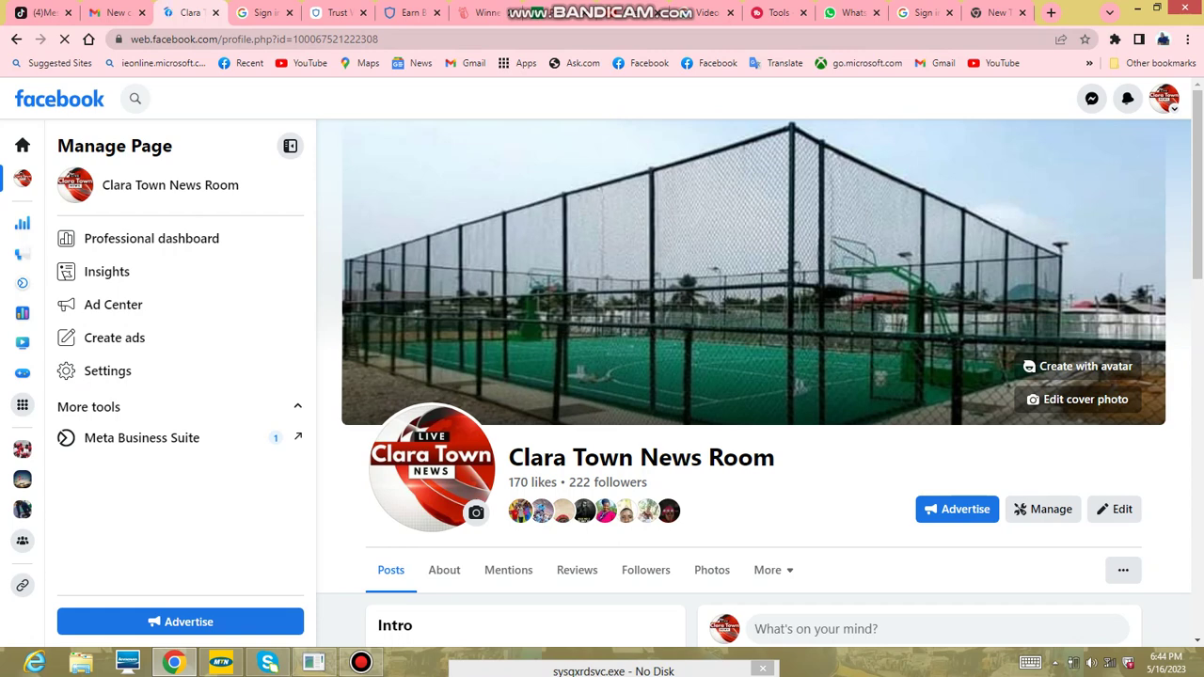
- Look over the Clara Town News Room page, from its cover photo to its intro and posts sections
scroll(760, 376, "down", 3)
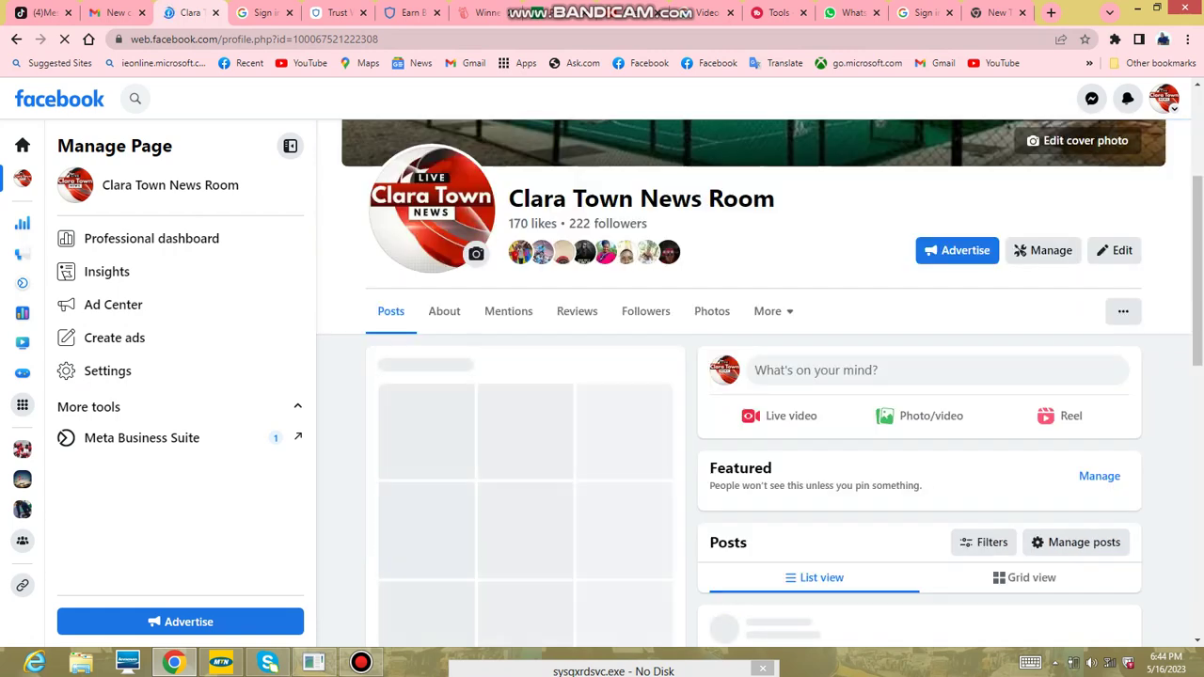
scroll(760, 382, "up", 2)
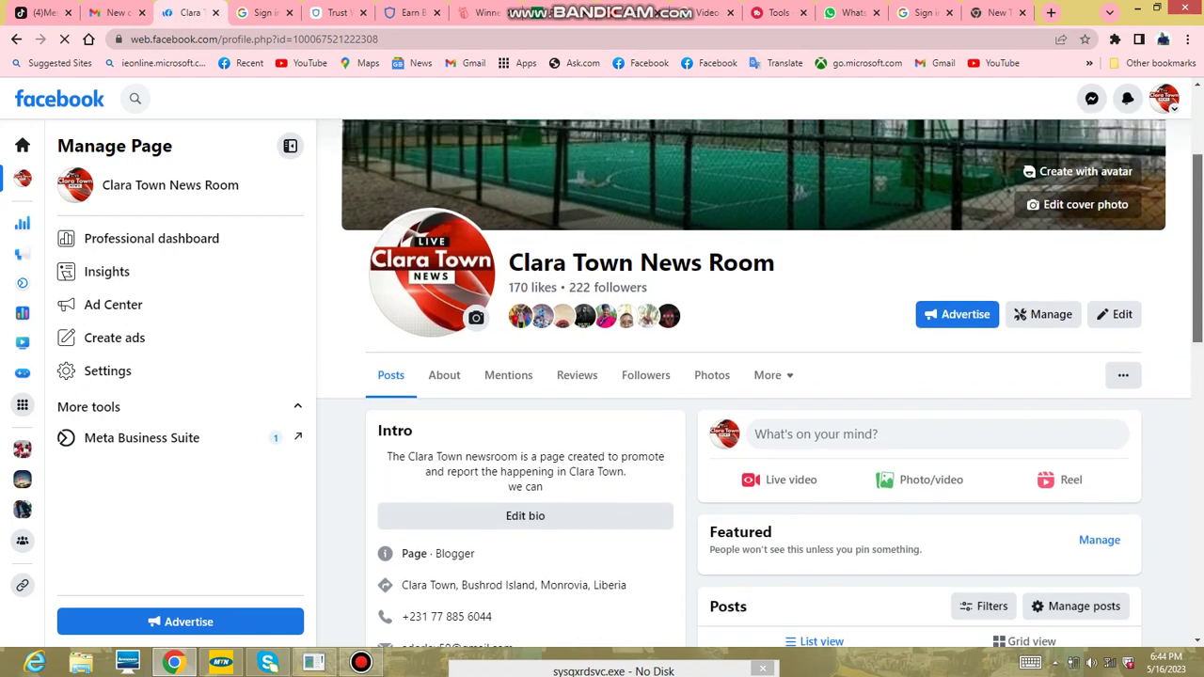
scroll(760, 383, "up", 1)
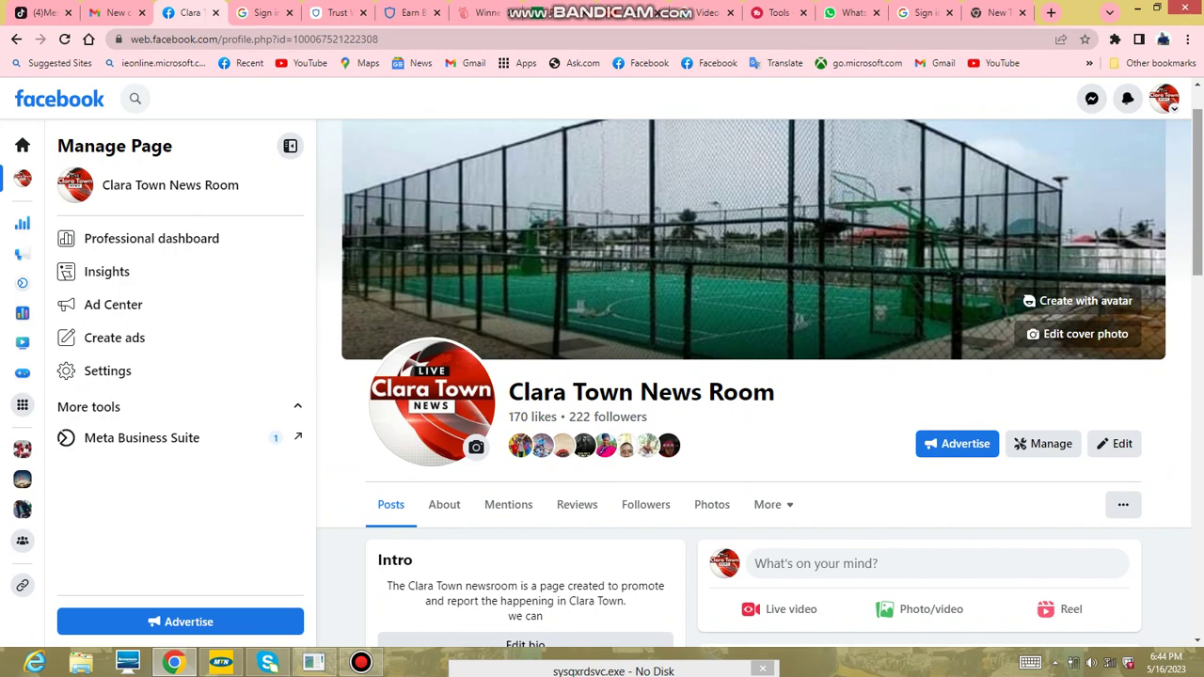
scroll(753, 376, "up", 1)
scroll(752, 376, "up", 1)
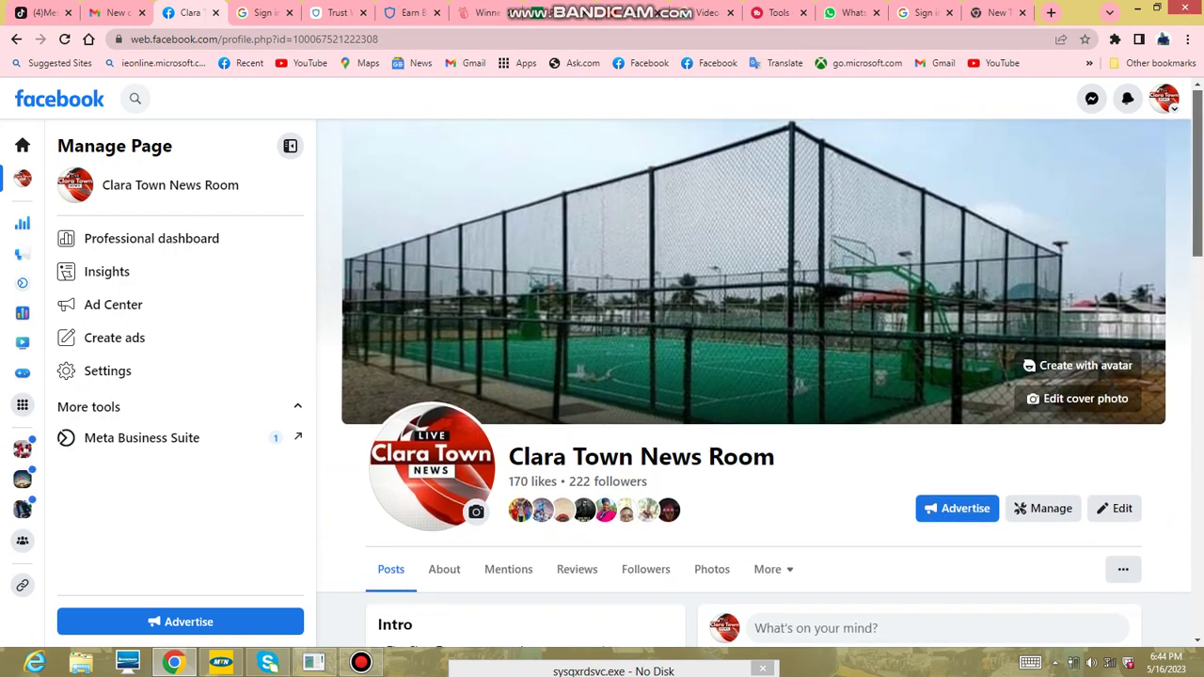
scroll(752, 376, "down", 1)
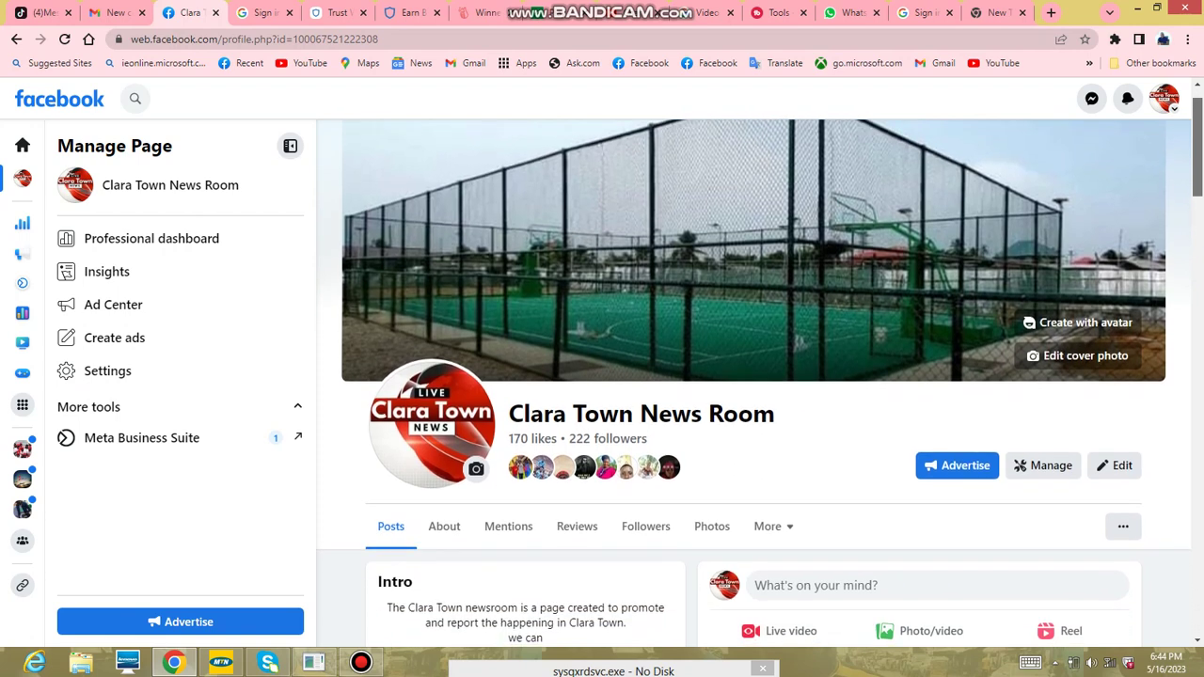
scroll(753, 377, "up", 1)
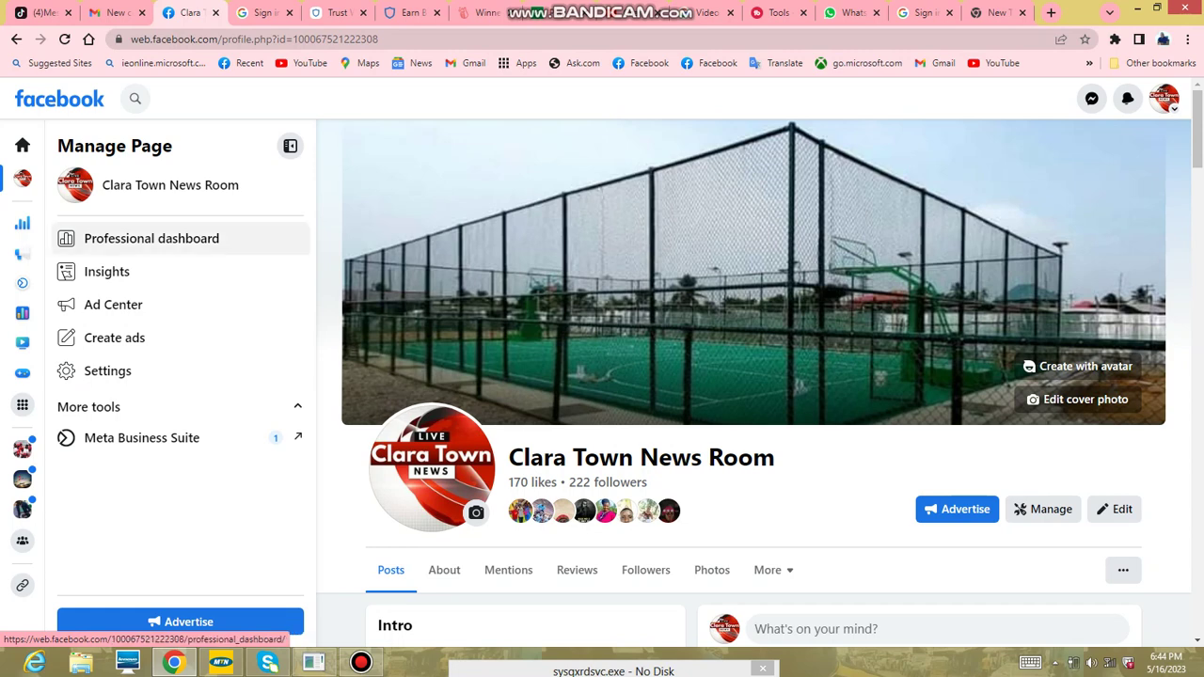
- Open the page's professional dashboard and look through its overview and full list of tools
left_click(151, 238)
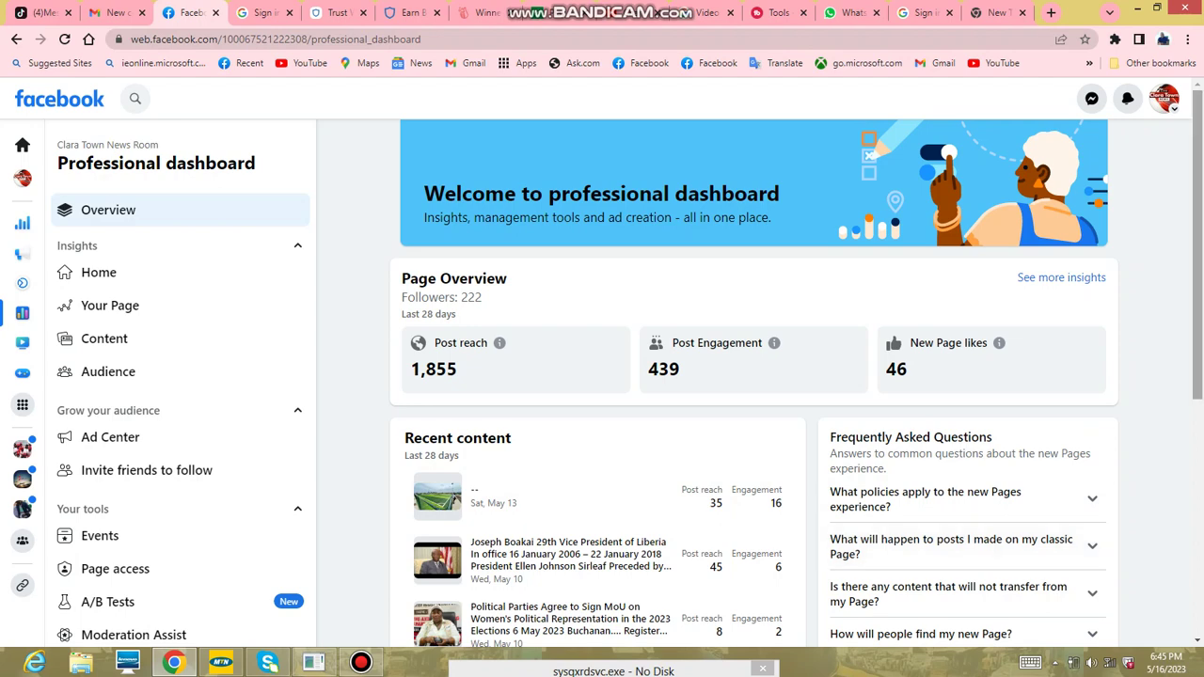
scroll(753, 376, "down", 1)
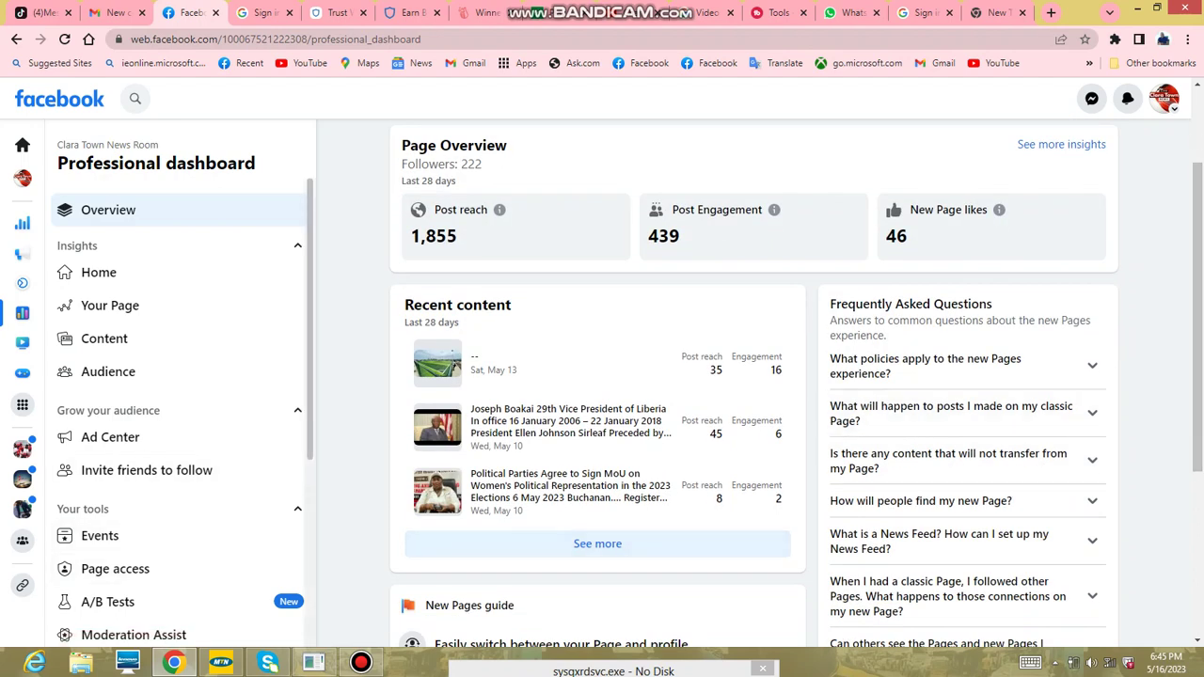
scroll(179, 405, "down", 2)
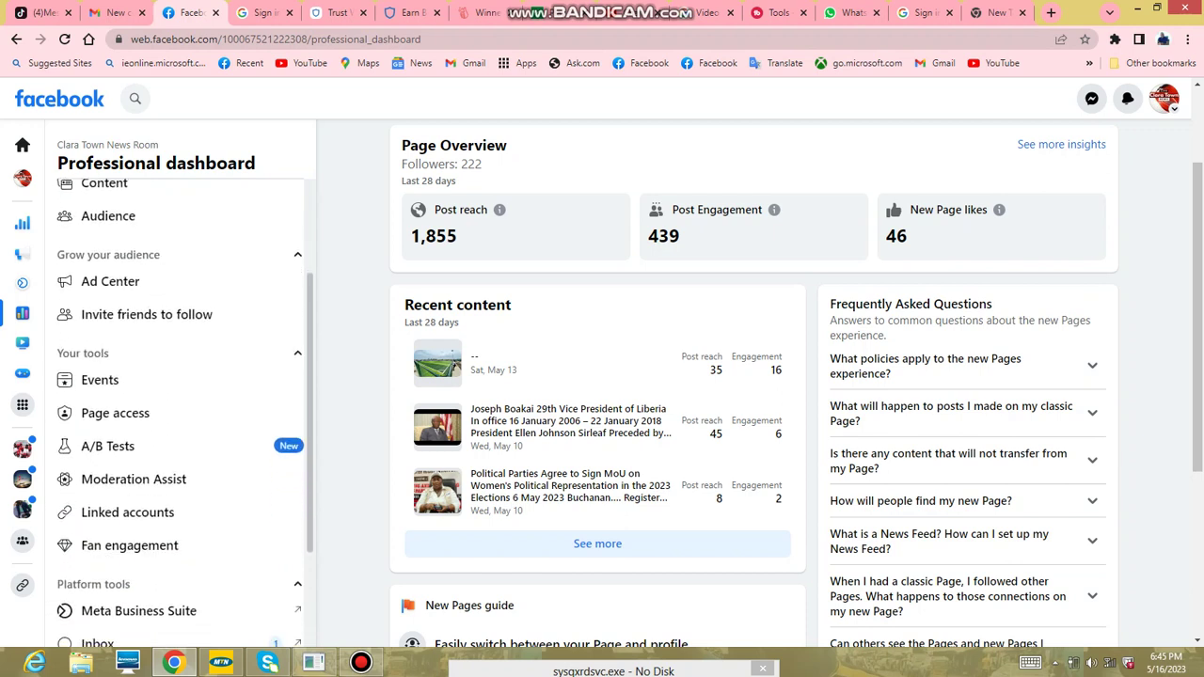
scroll(179, 404, "down", 2)
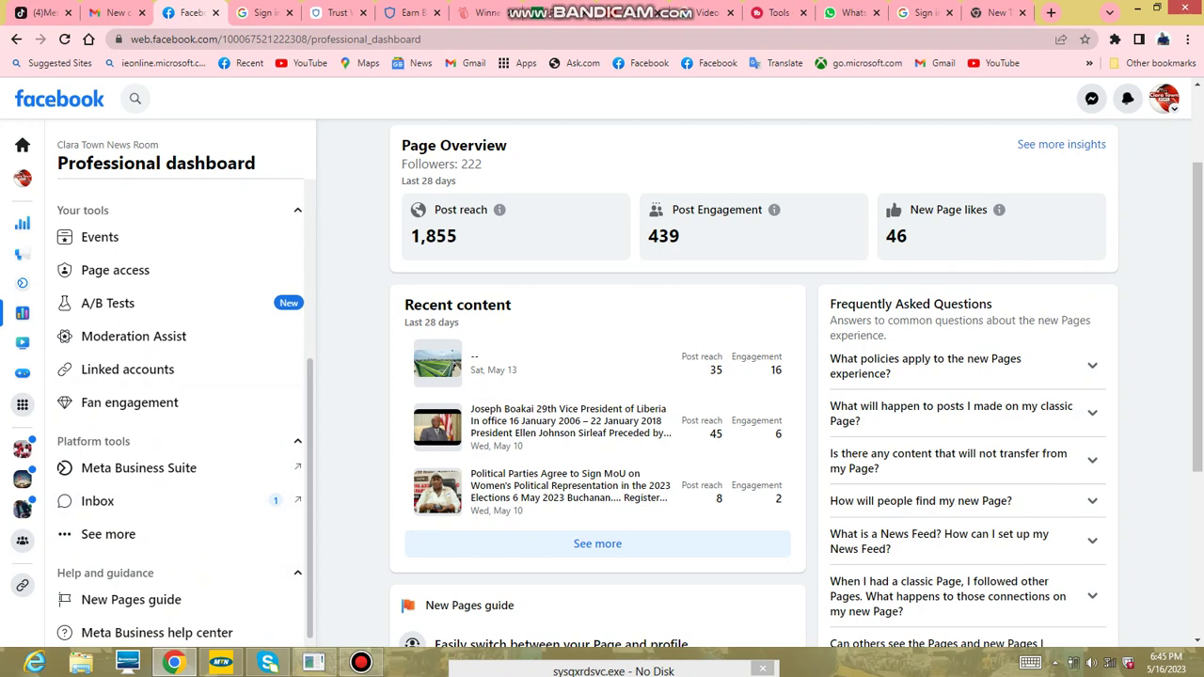
scroll(178, 419, "down", 1)
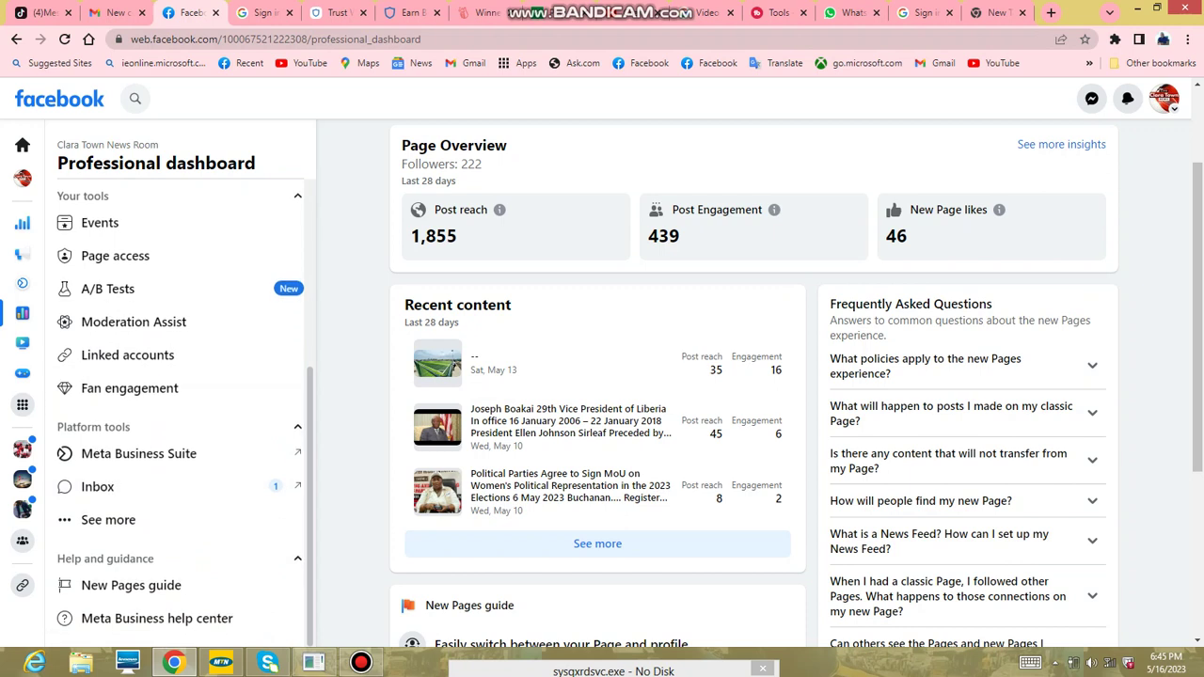
scroll(179, 420, "up", 4)
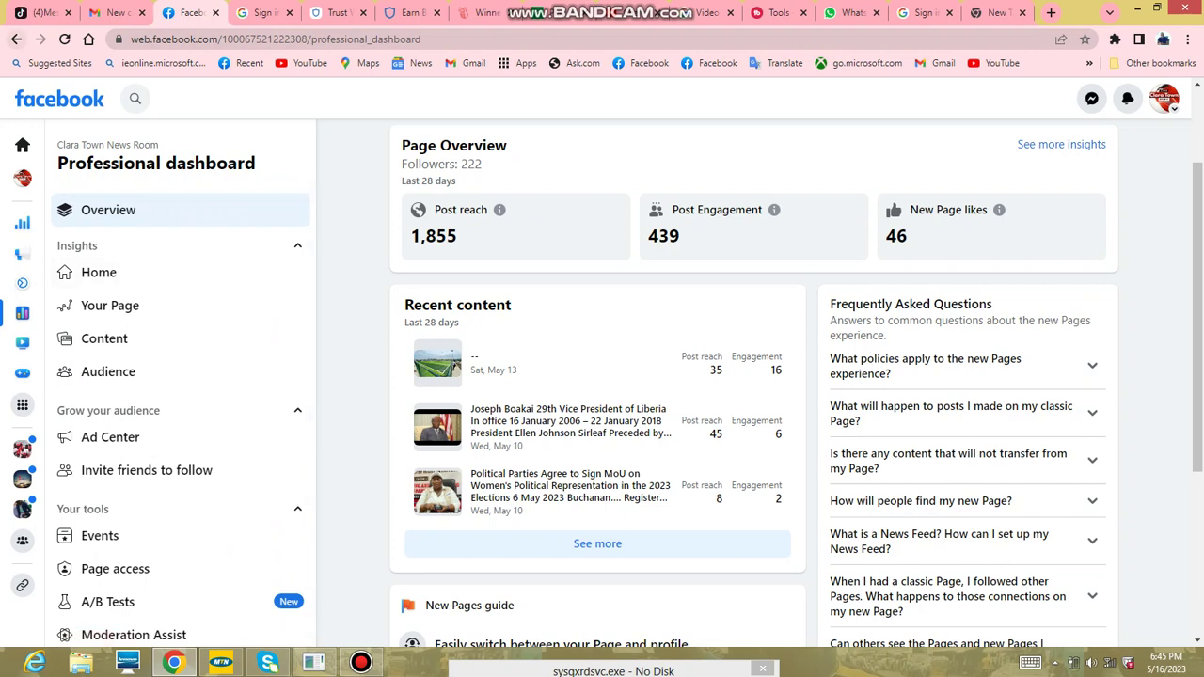
- Leave the professional dashboard and return to the Facebook home feed
left_click(16, 39)
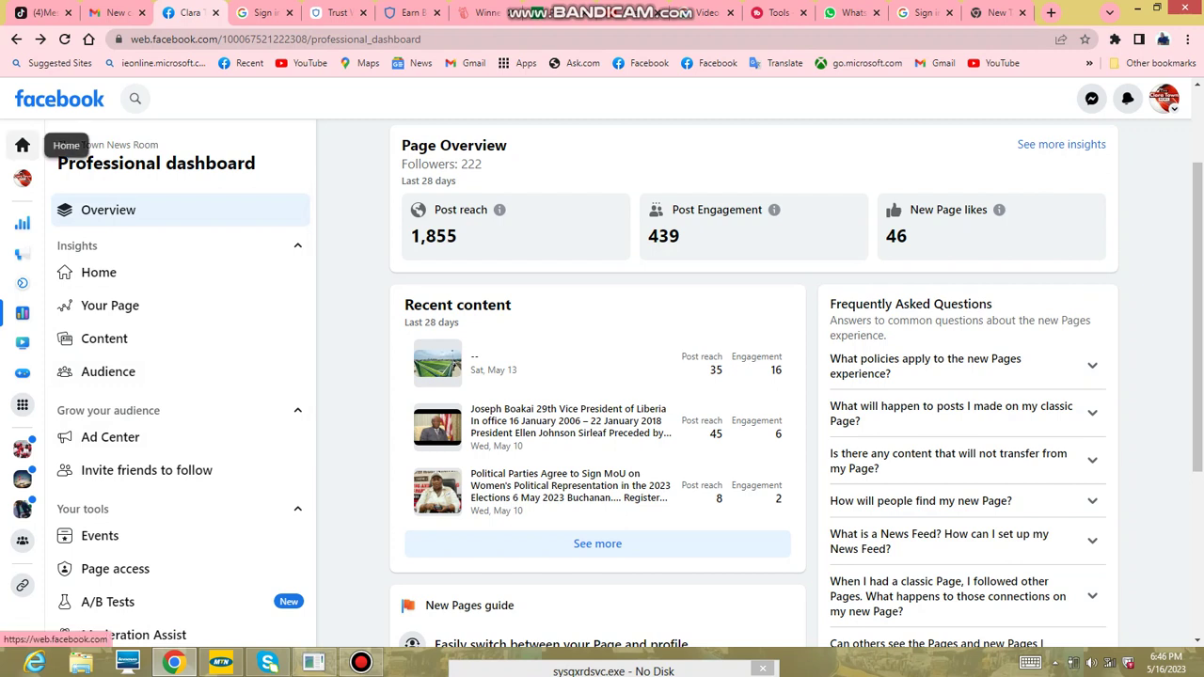
left_click(22, 144)
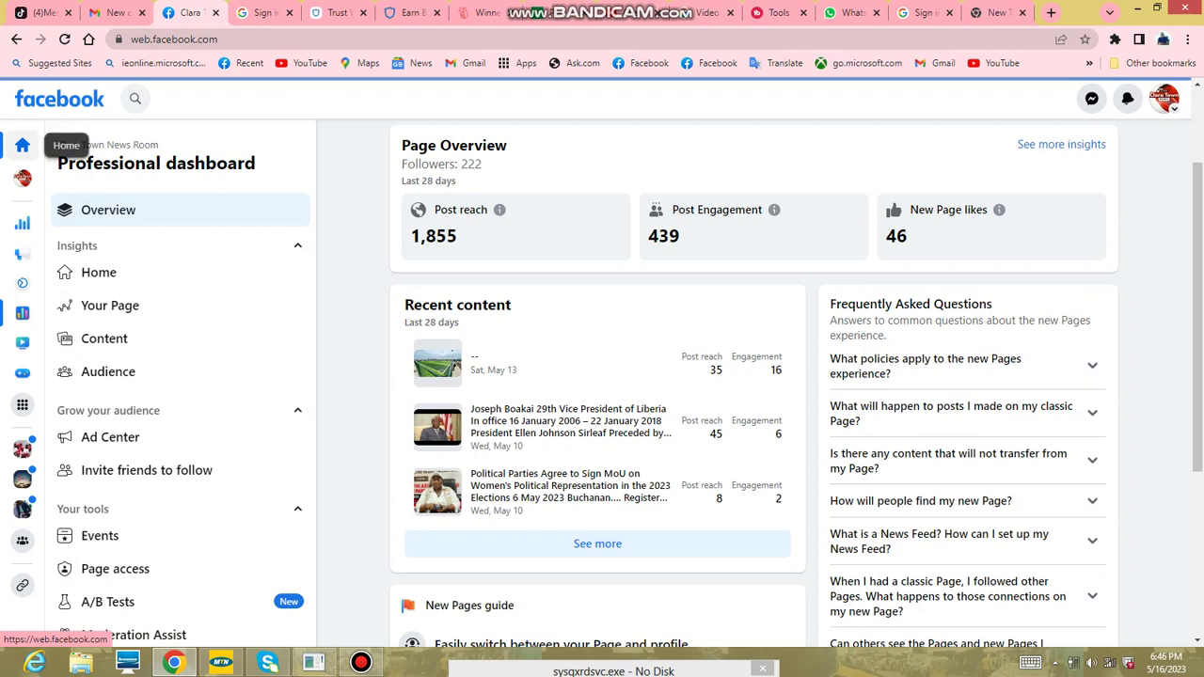
left_click(23, 145)
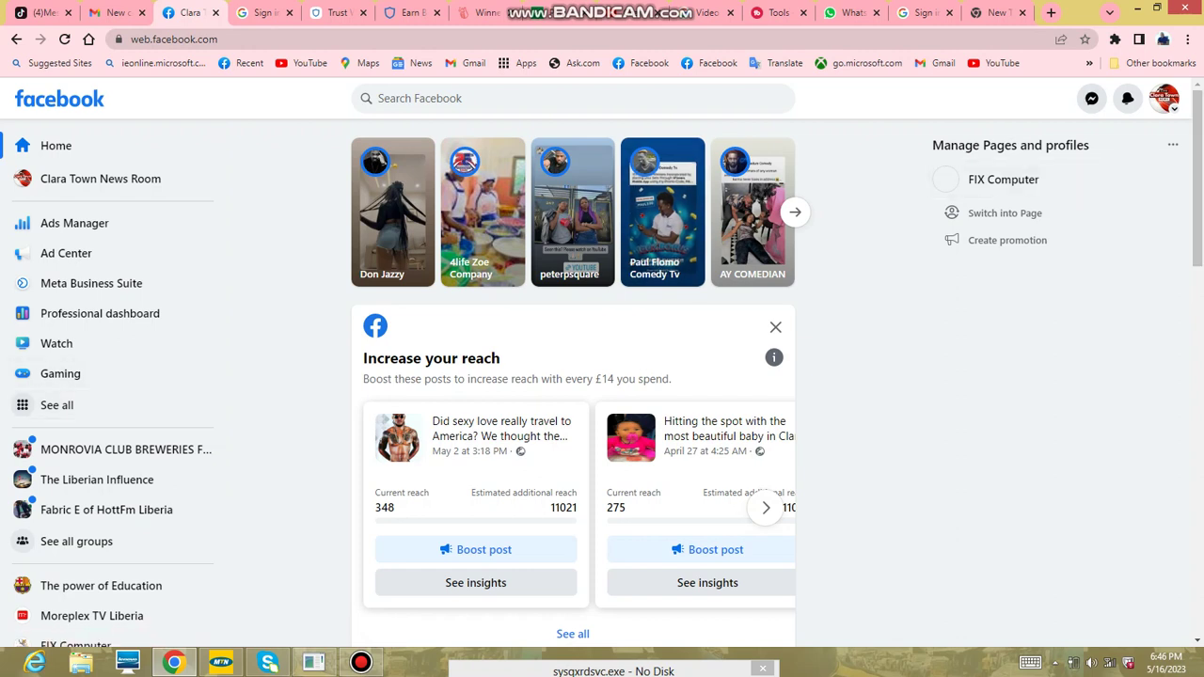
- Open the Clara Town News Room page's settings and go to the Reaction preferences within Privacy
left_click(1165, 98)
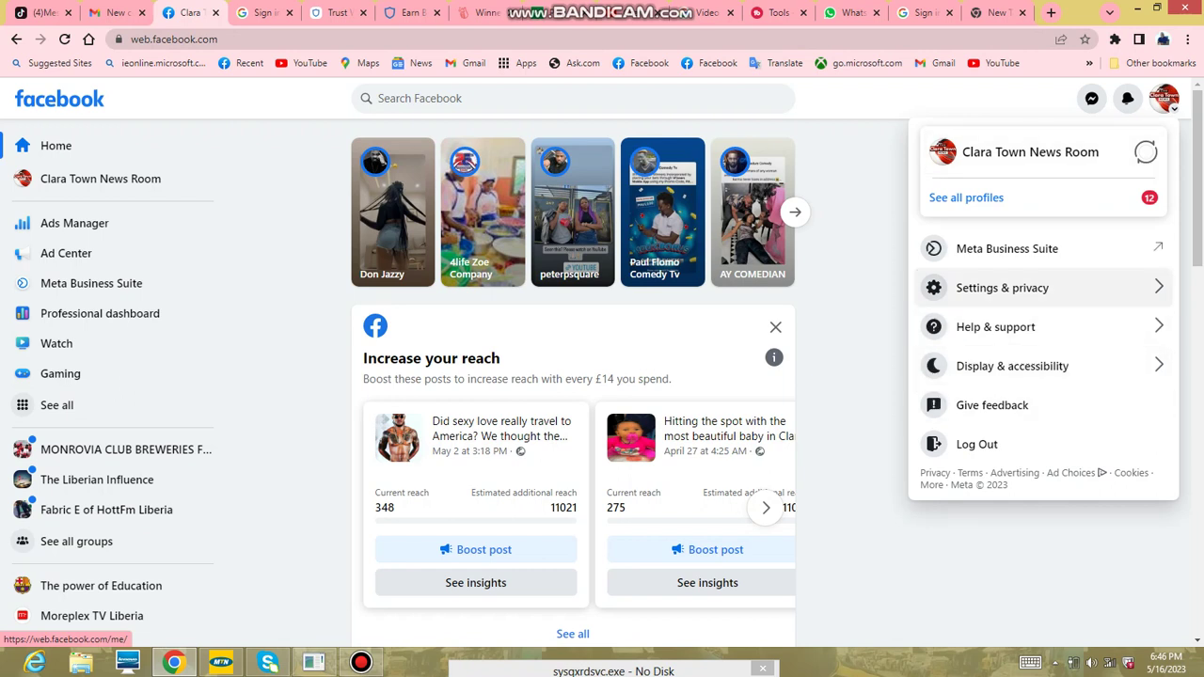
left_click(1034, 287)
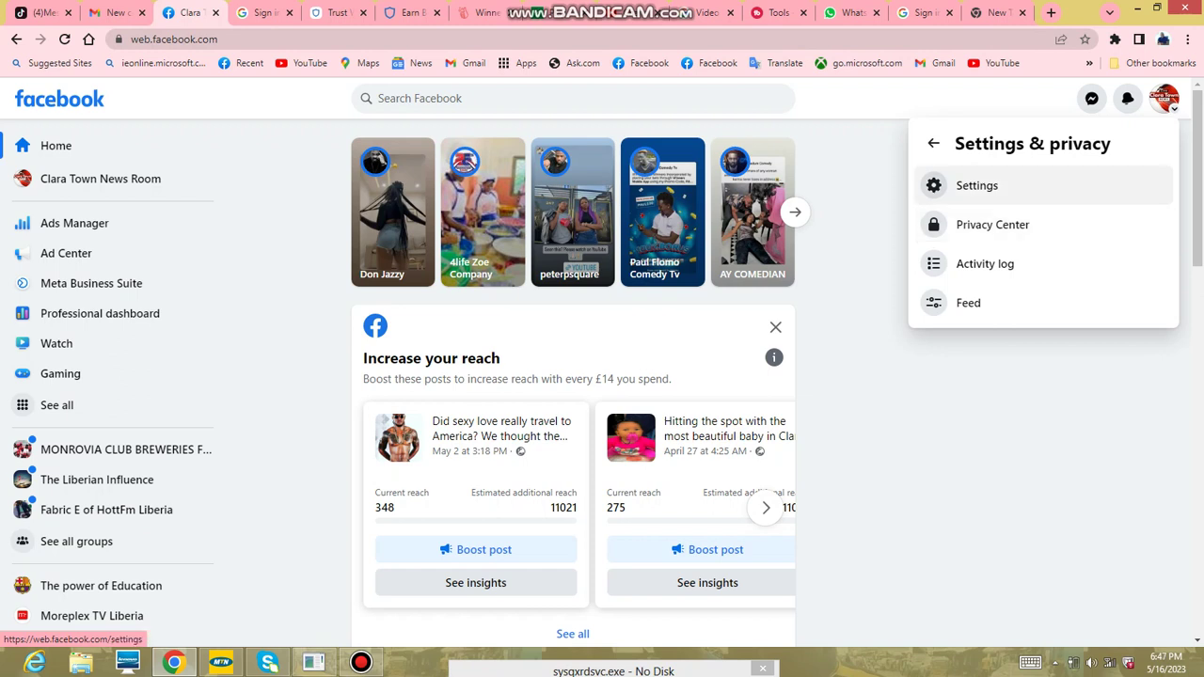
left_click(976, 185)
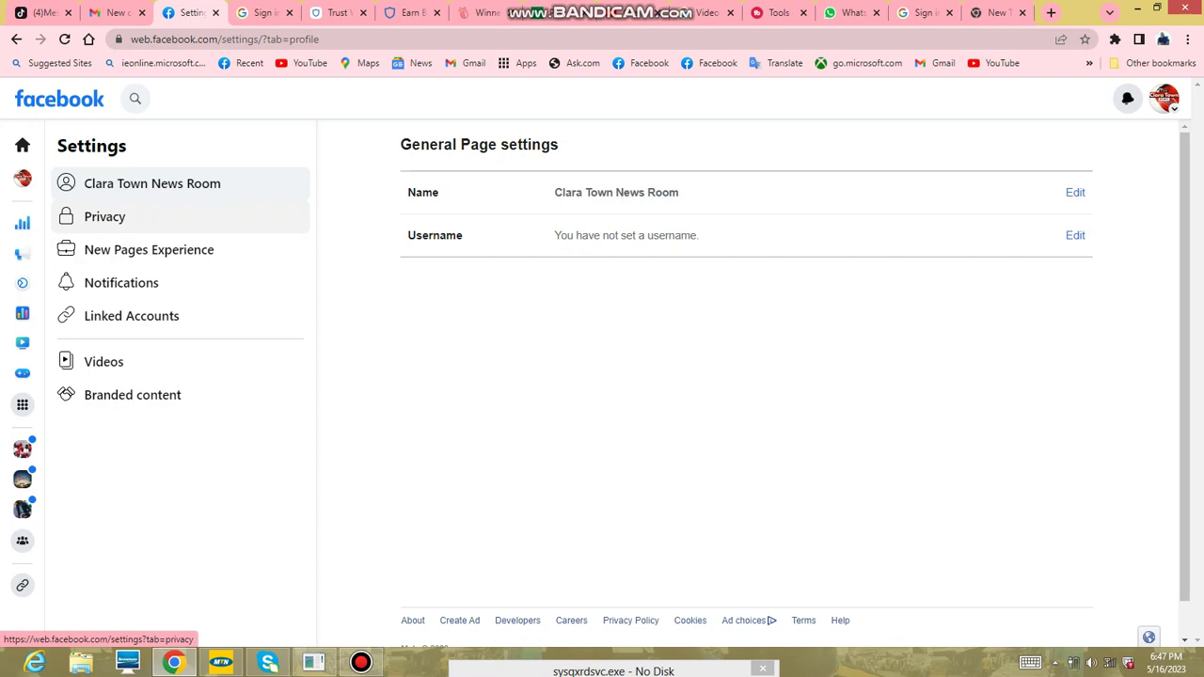
left_click(104, 217)
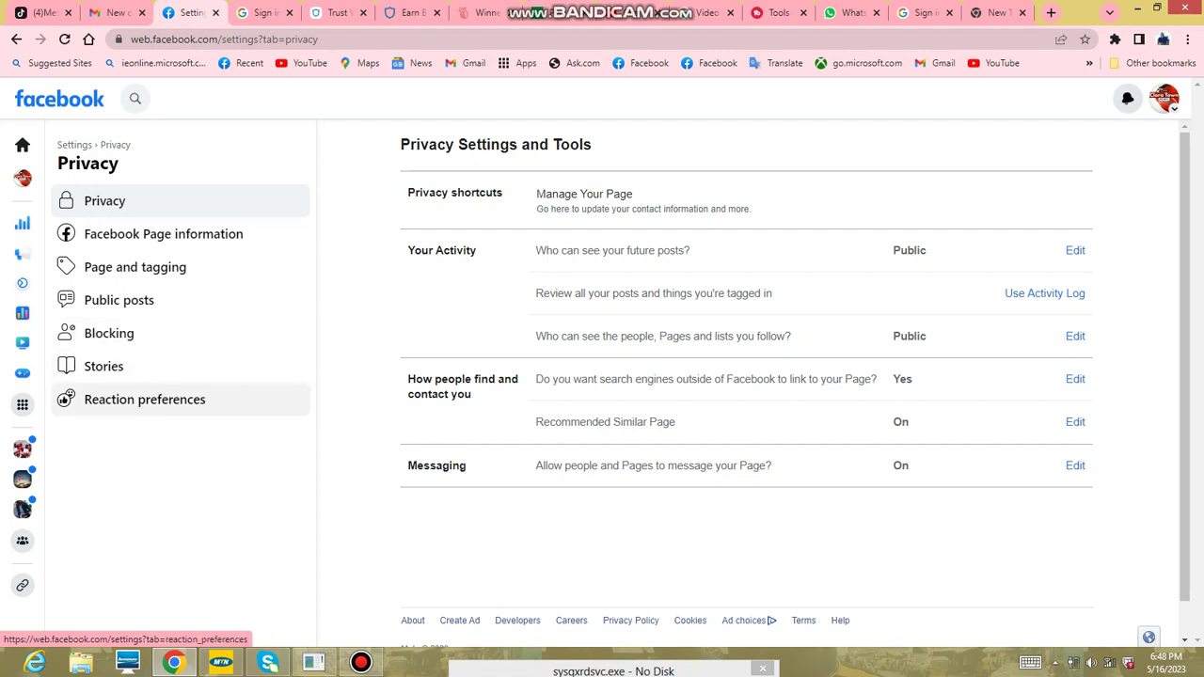
left_click(144, 398)
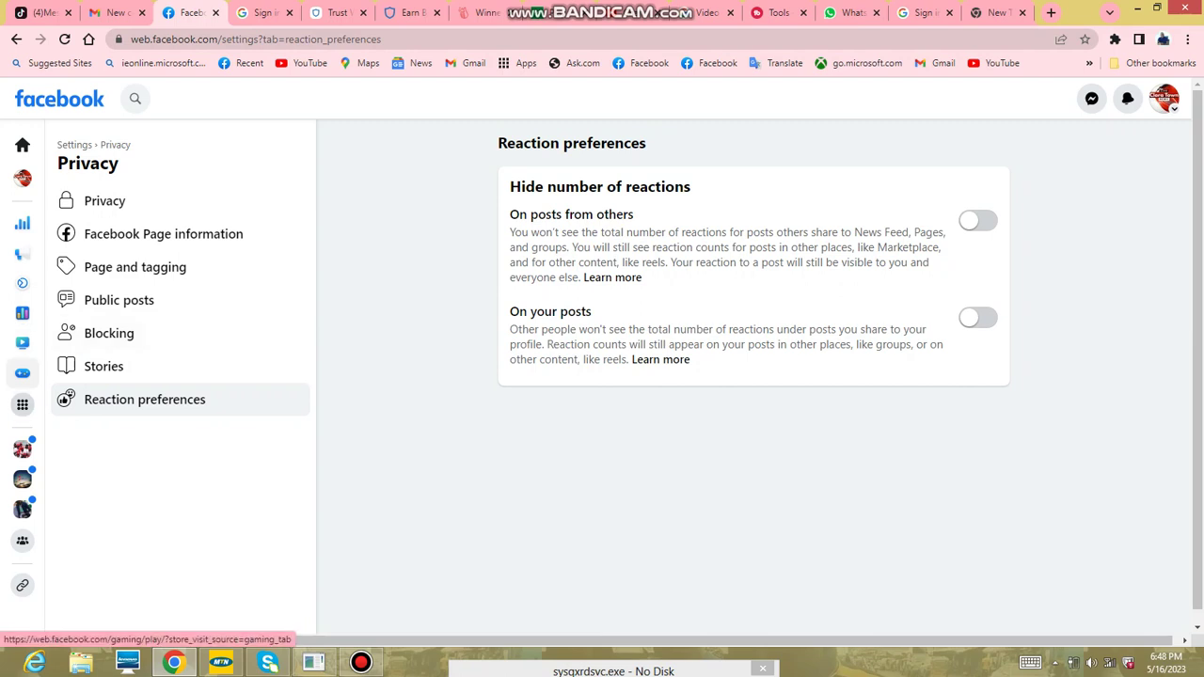
- Open the complete Facebook menu and look through its sections down to Community Resources
left_click(23, 404)
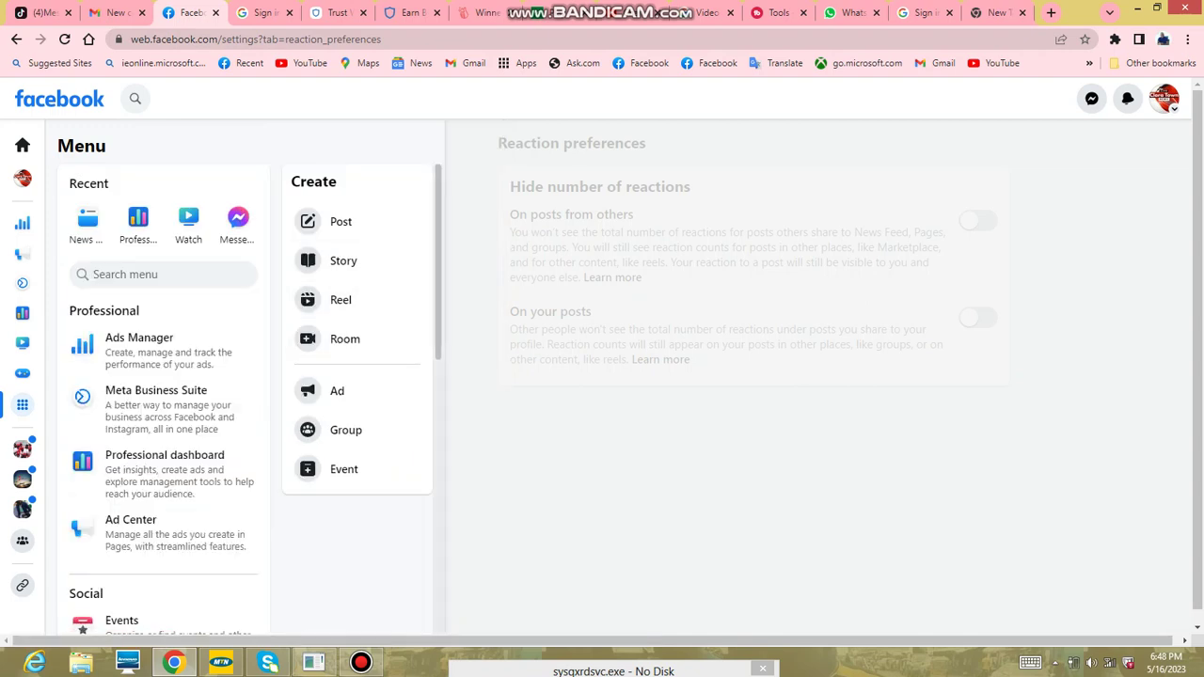
scroll(163, 395, "down", 3)
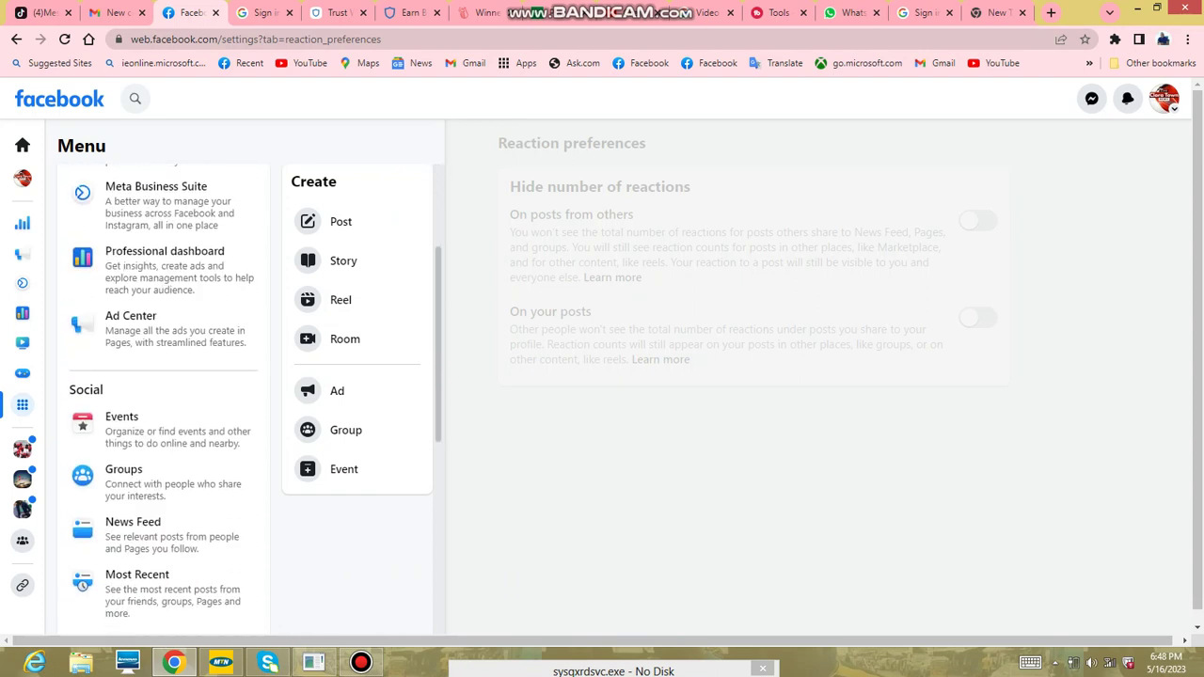
scroll(164, 395, "down", 4)
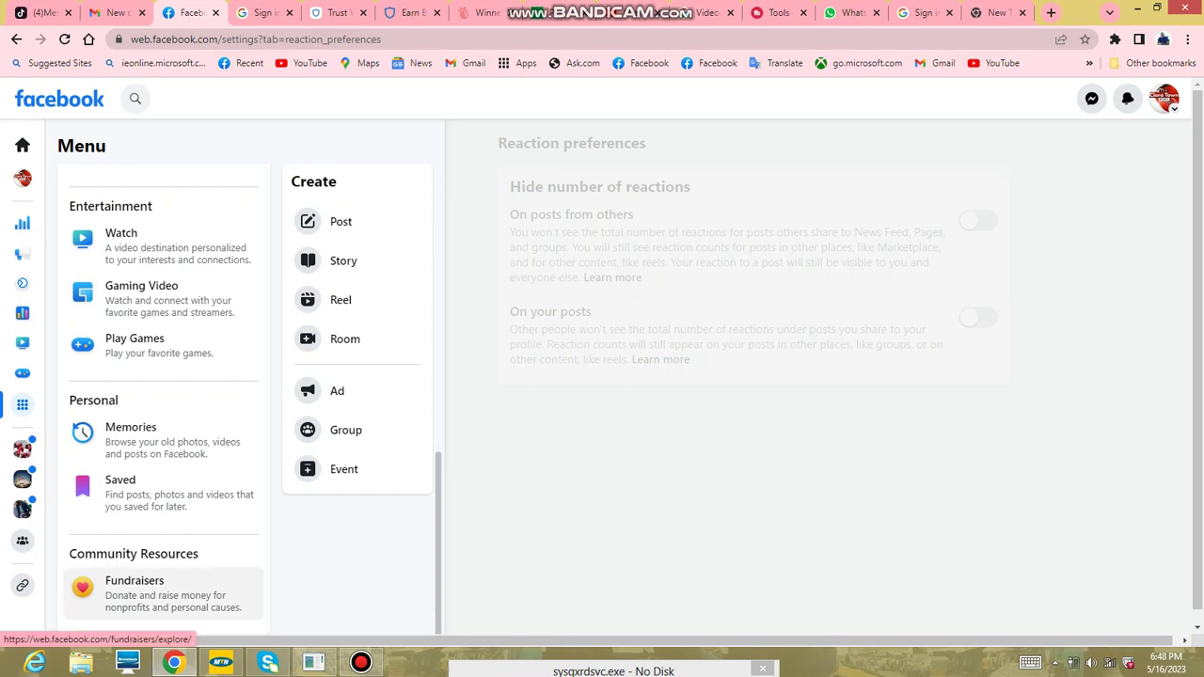
- Open Fundraisers from the Community Resources section and look through the popular fundraisers on its explore page
left_click(134, 587)
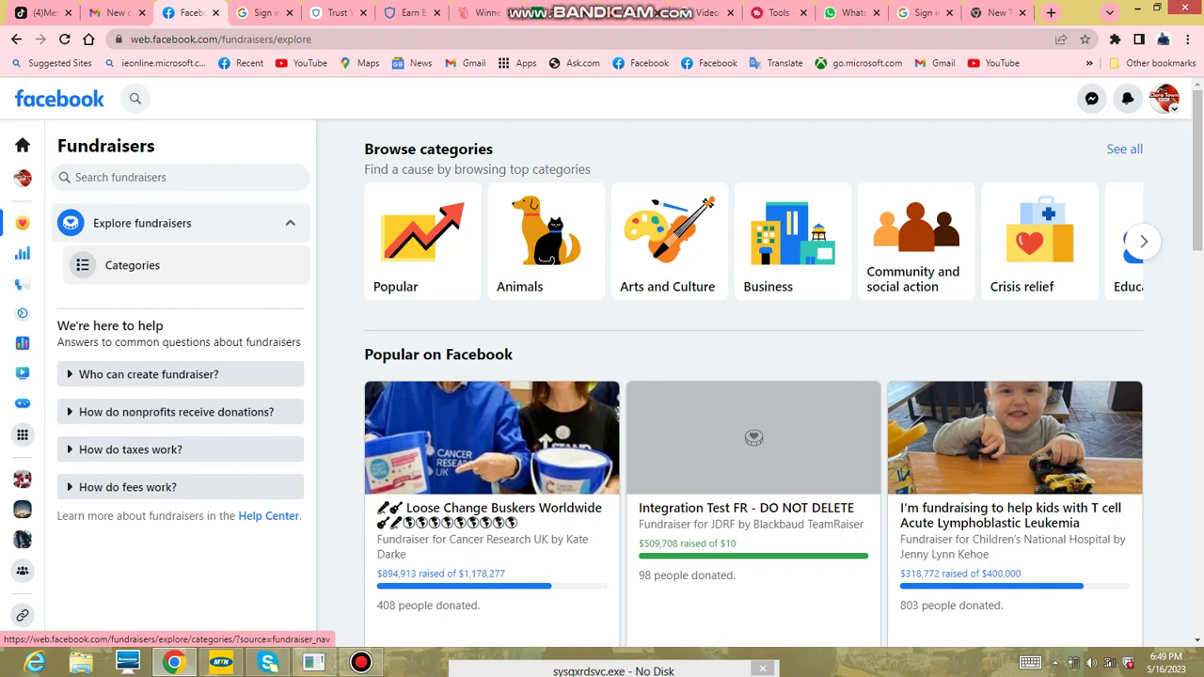
left_click(132, 266)
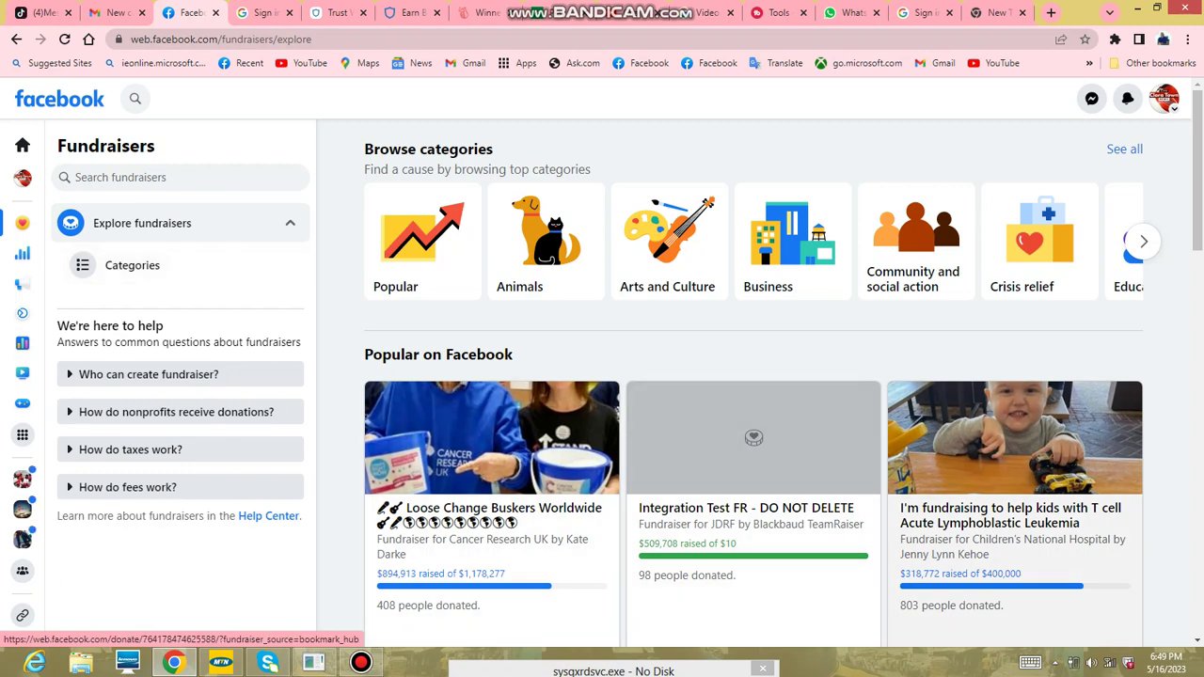
scroll(753, 376, "down", 5)
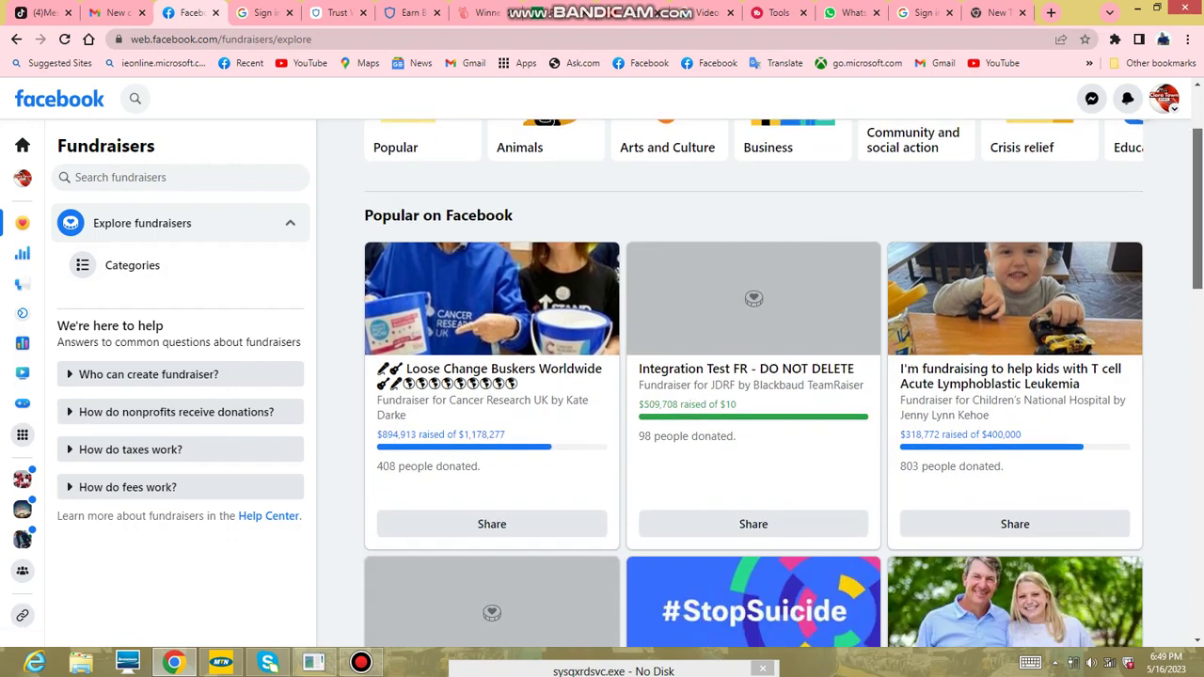
scroll(752, 376, "down", 6)
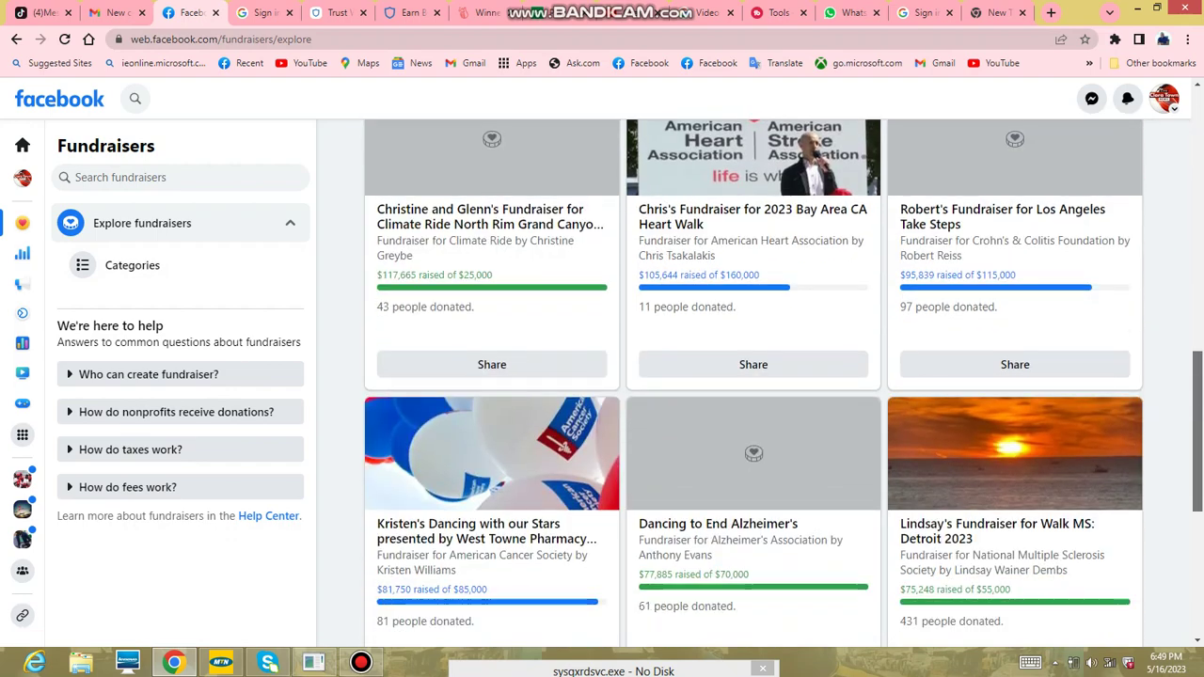
scroll(753, 377, "up", 6)
scroll(752, 376, "up", 5)
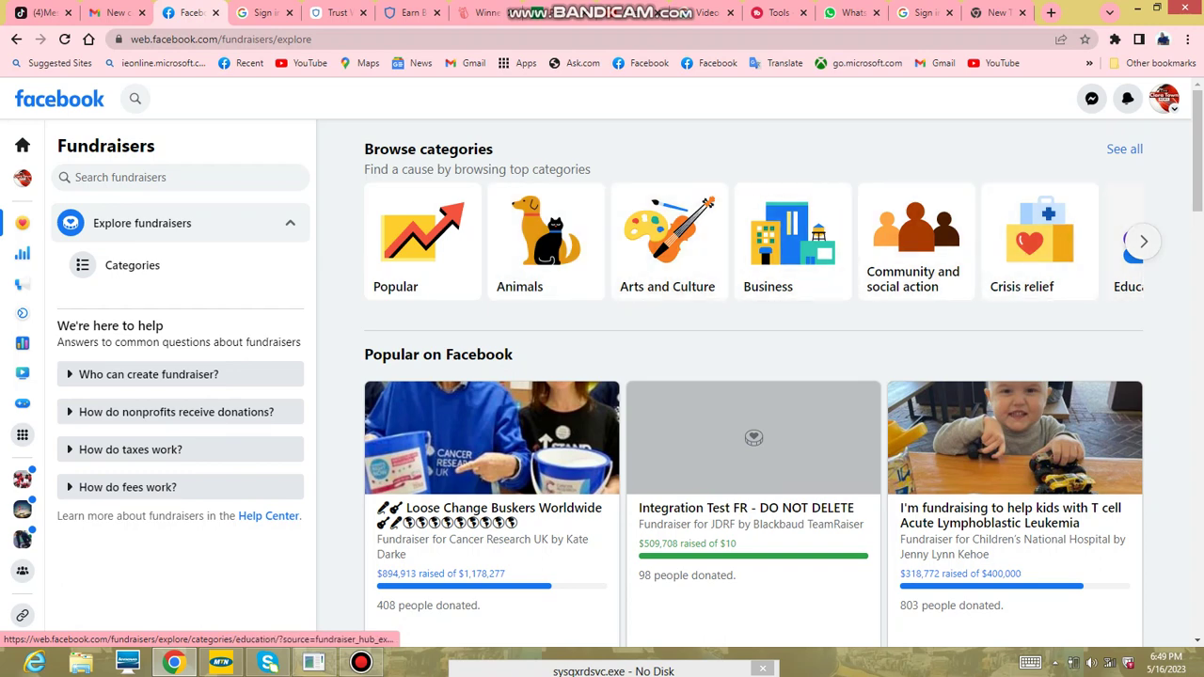
- Open the Education category of fundraisers and look through its causes and the list of other fundraiser categories
left_click(1144, 241)
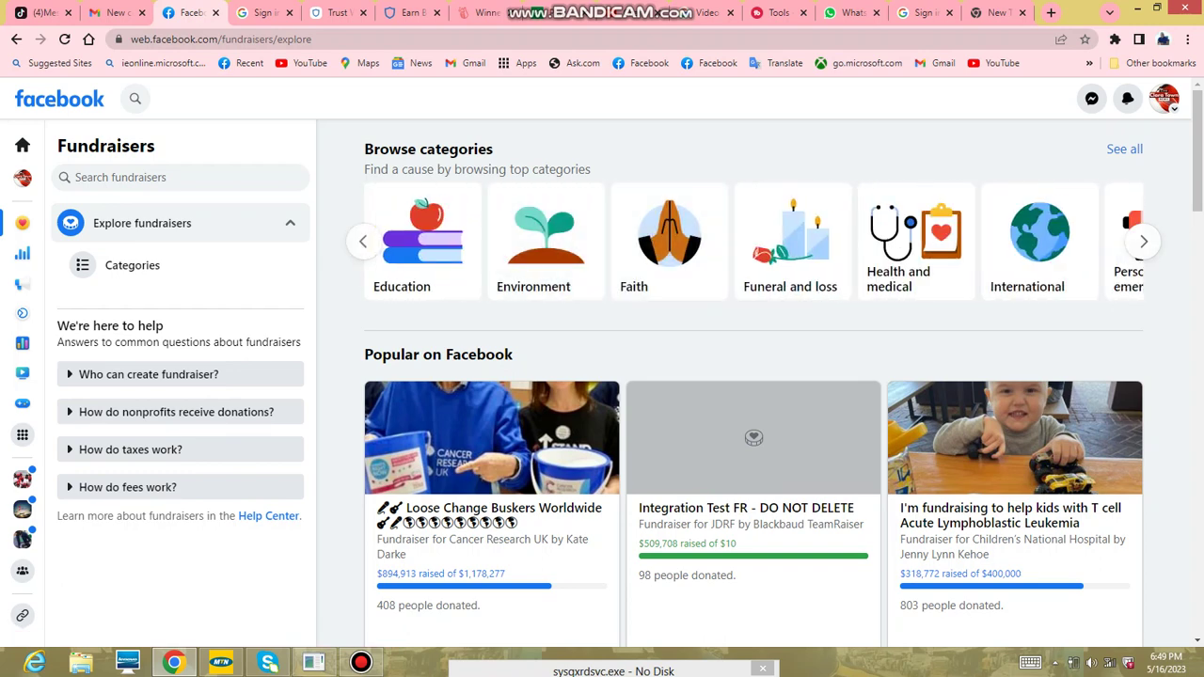
left_click(422, 240)
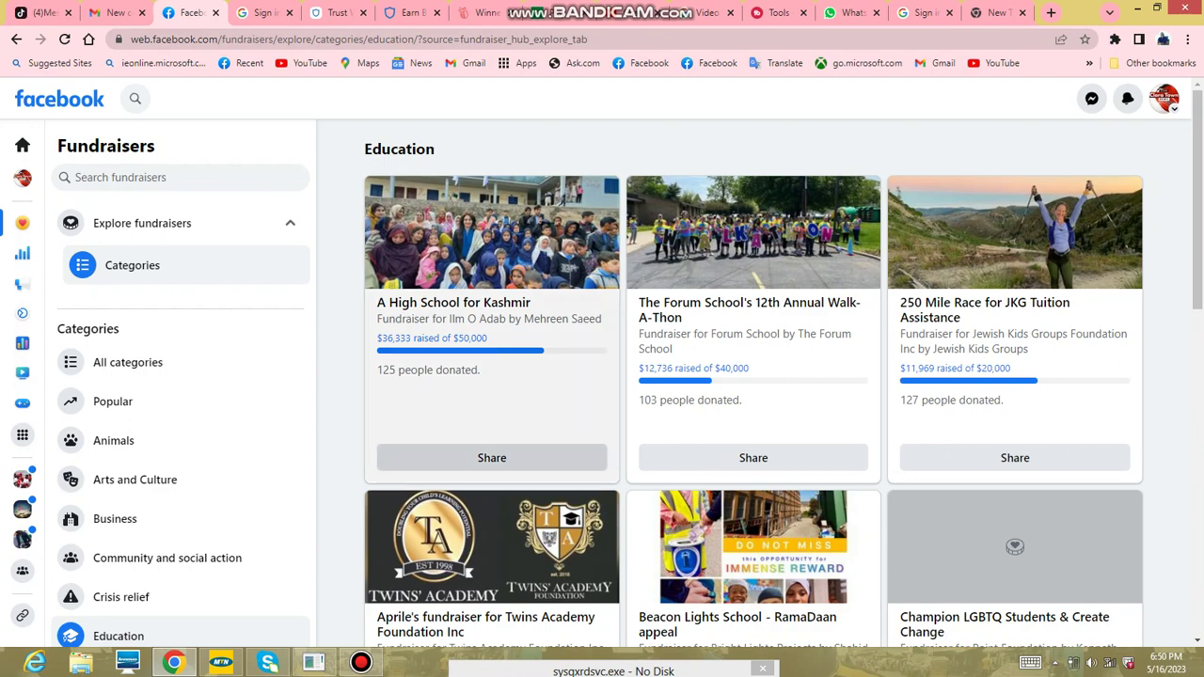
scroll(784, 378, "down", 4)
scroll(753, 377, "up", 4)
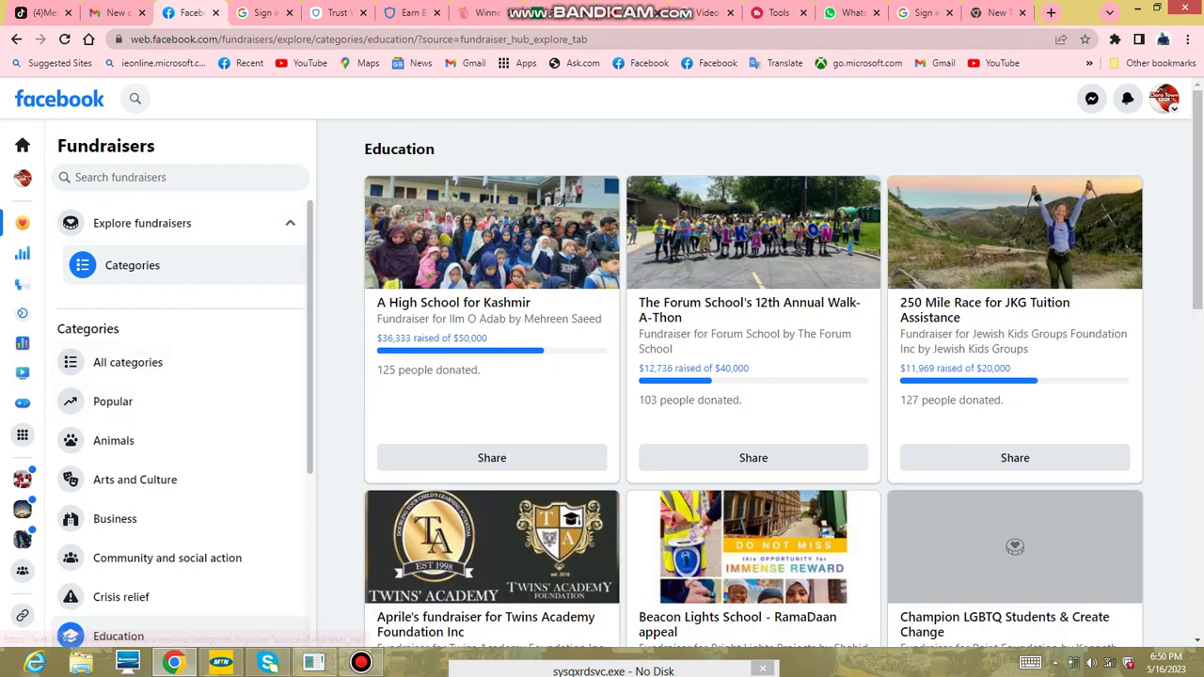
scroll(179, 424, "down", 3)
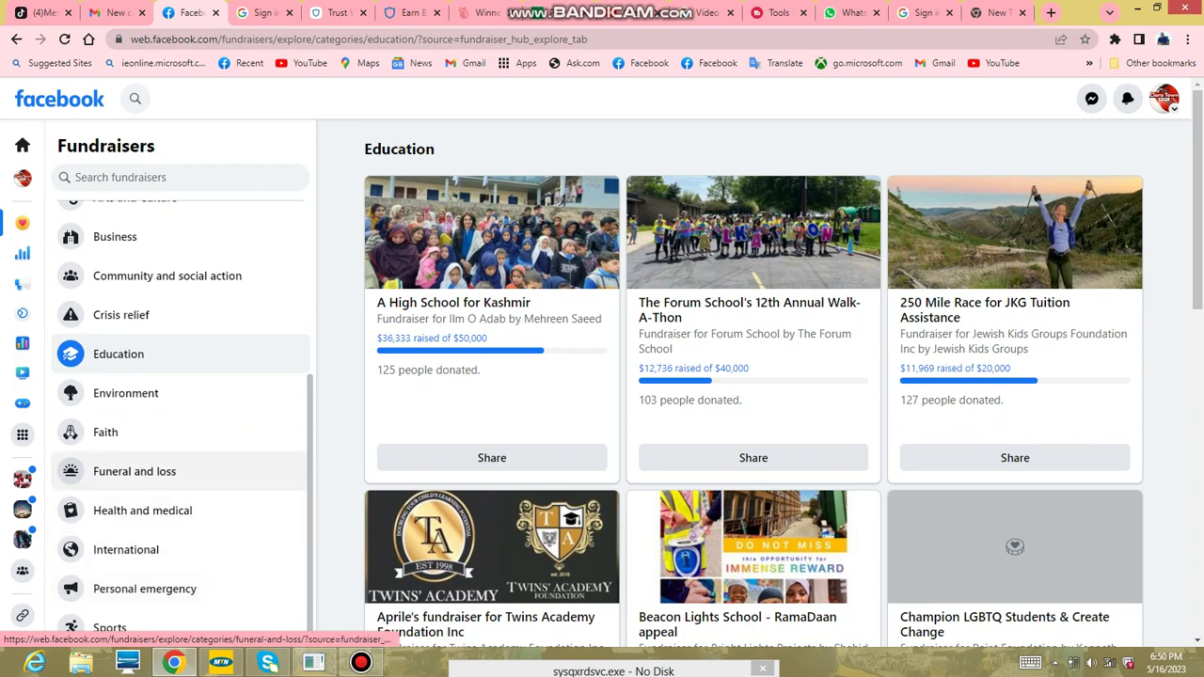
- Leave the fundraisers and open Meta Business Suite for the page
left_click(23, 434)
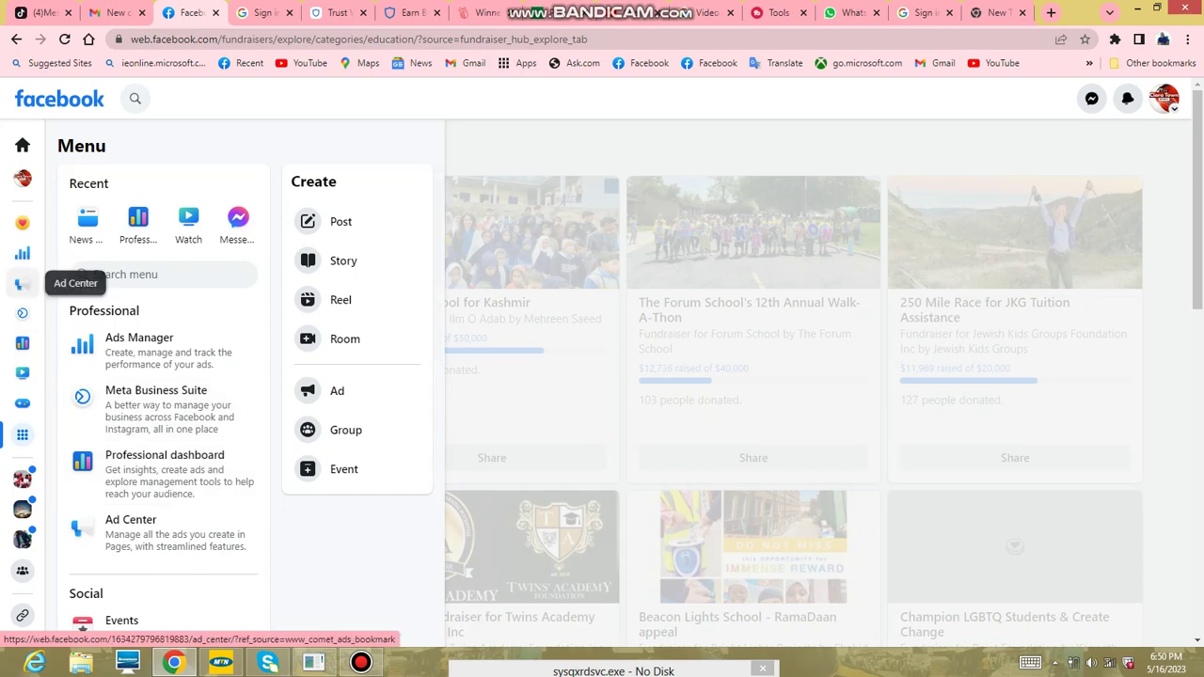
left_click(23, 312)
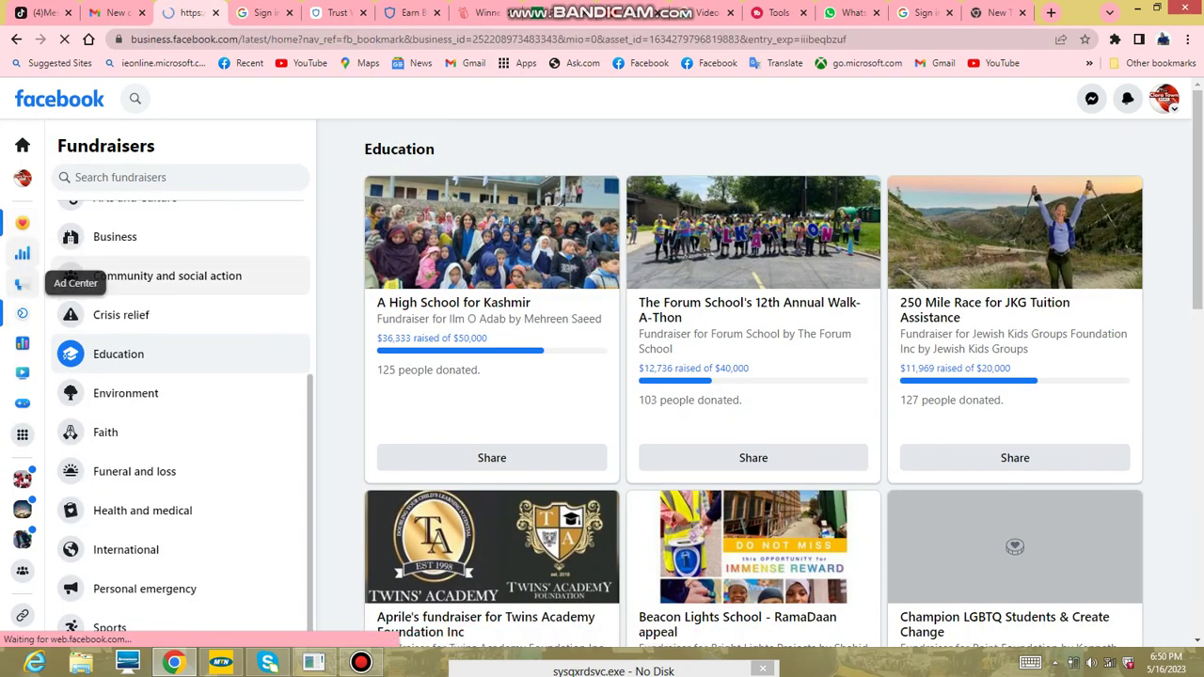